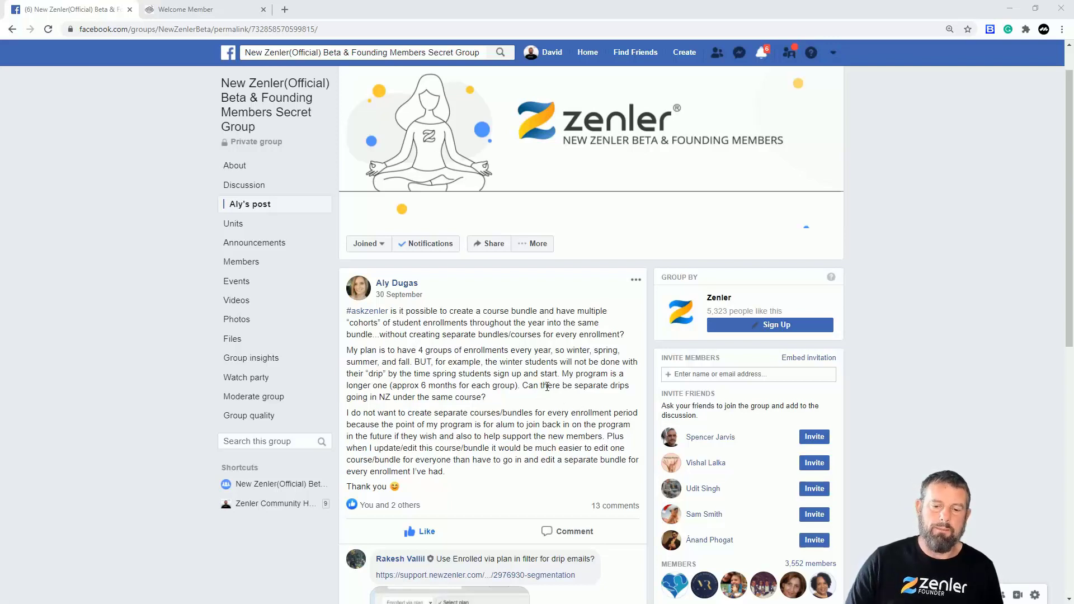
# Scroll through the replies to the cohort question on the Facebook post and back up.
pyautogui.scroll(-2, 547, 387)
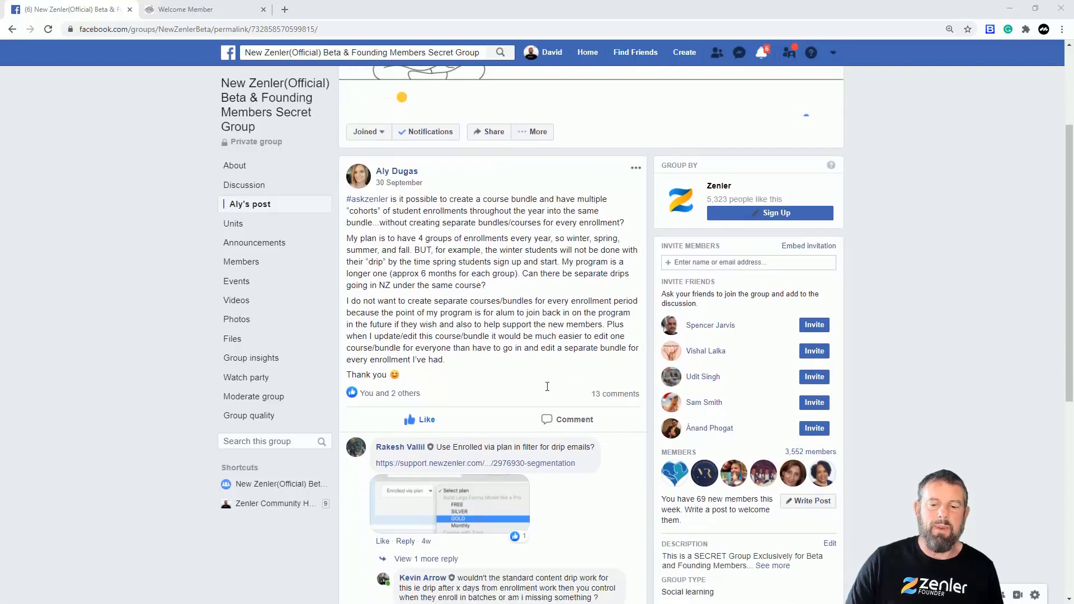
pyautogui.scroll(-3, 547, 387)
pyautogui.scroll(5, 547, 386)
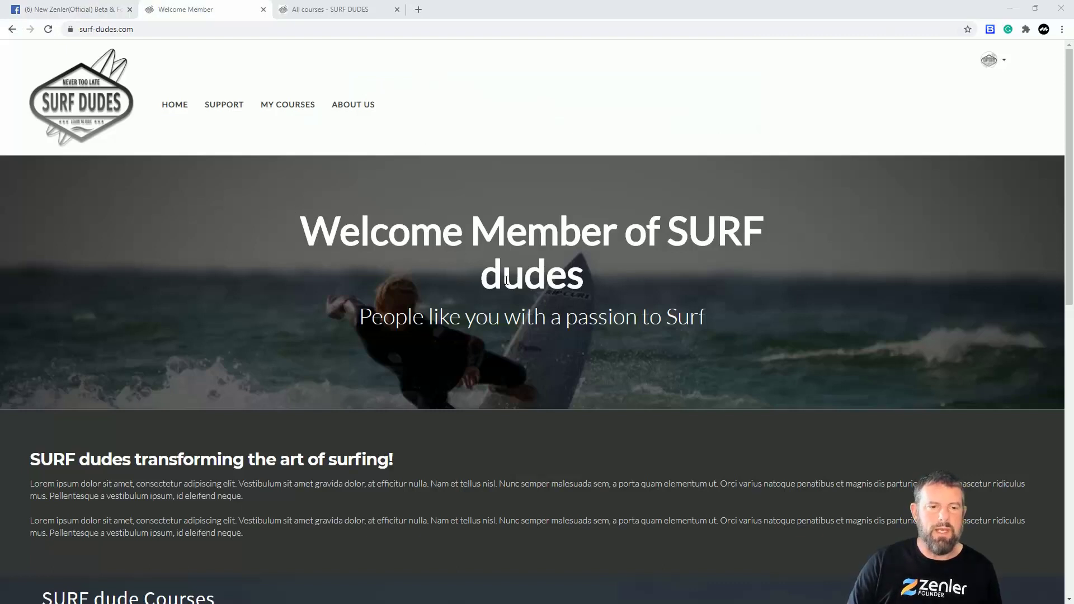
# Scroll the SURF dudes member homepage to the course card and back, then switch to the admin All courses list.
pyautogui.scroll(-6, 612, 287)
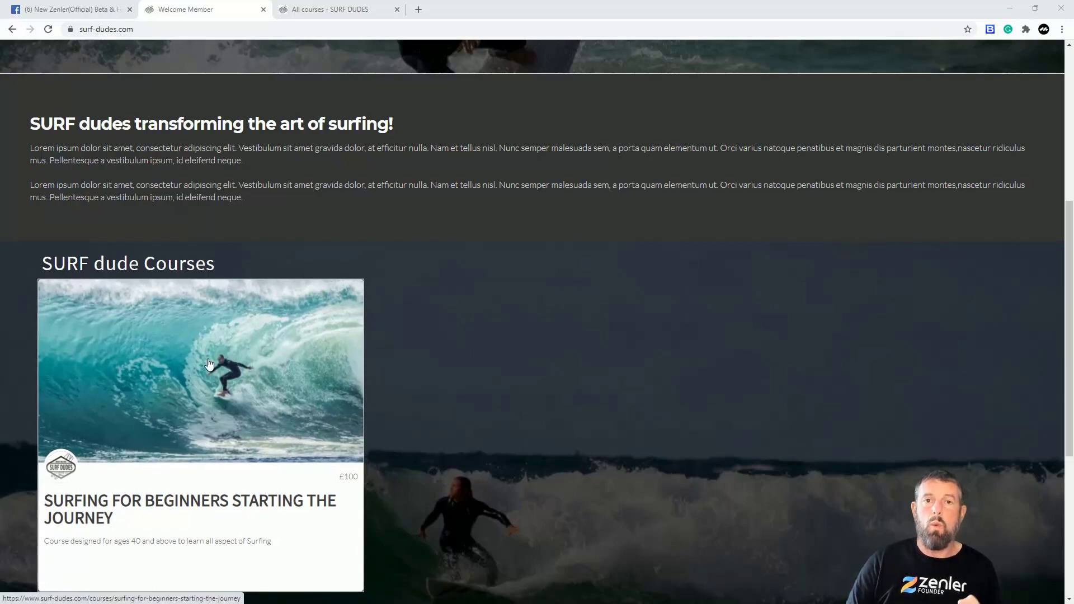
pyautogui.scroll(5, 461, 330)
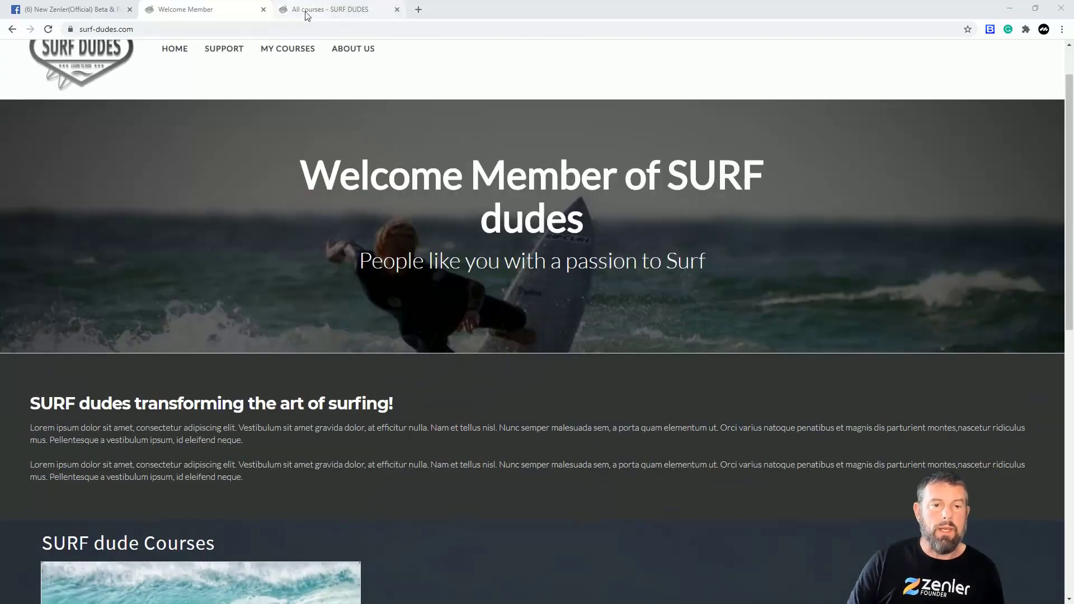
pyautogui.click(305, 13)
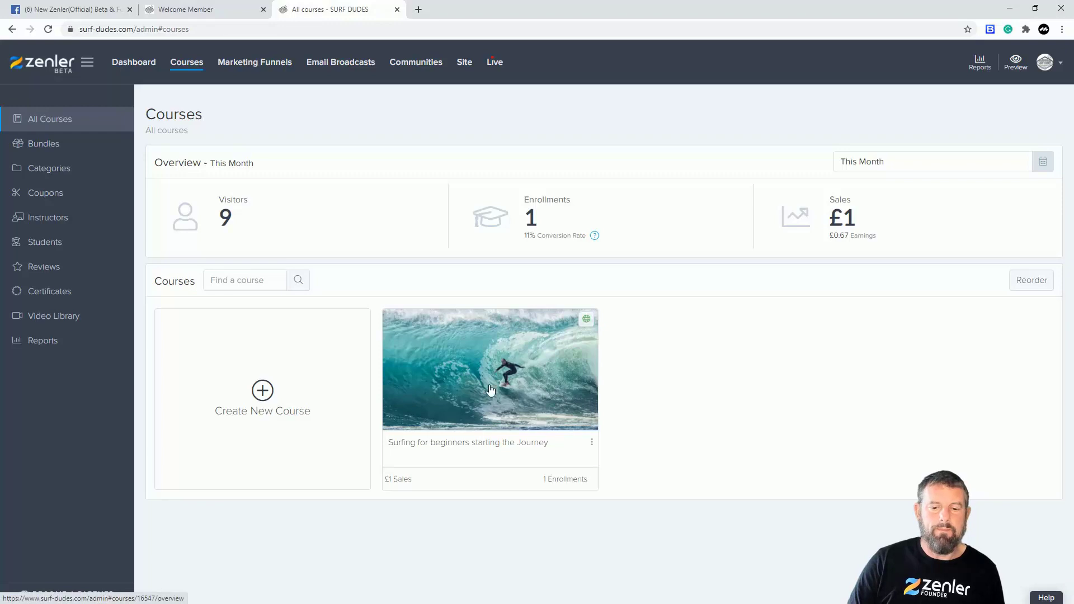
# Open 'Surfing for beginners starting the Journey', copy its title, and view its automation rules.
pyautogui.click(454, 376)
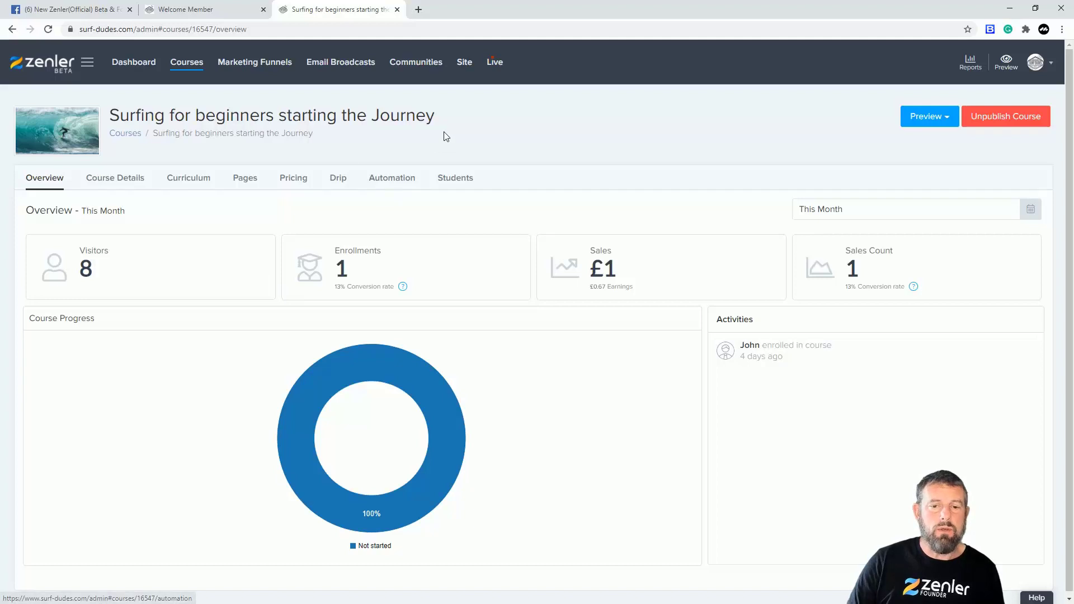
pyautogui.moveTo(441, 117); pyautogui.dragTo(108, 114)
pyautogui.hotkey('ctrl', 'c')
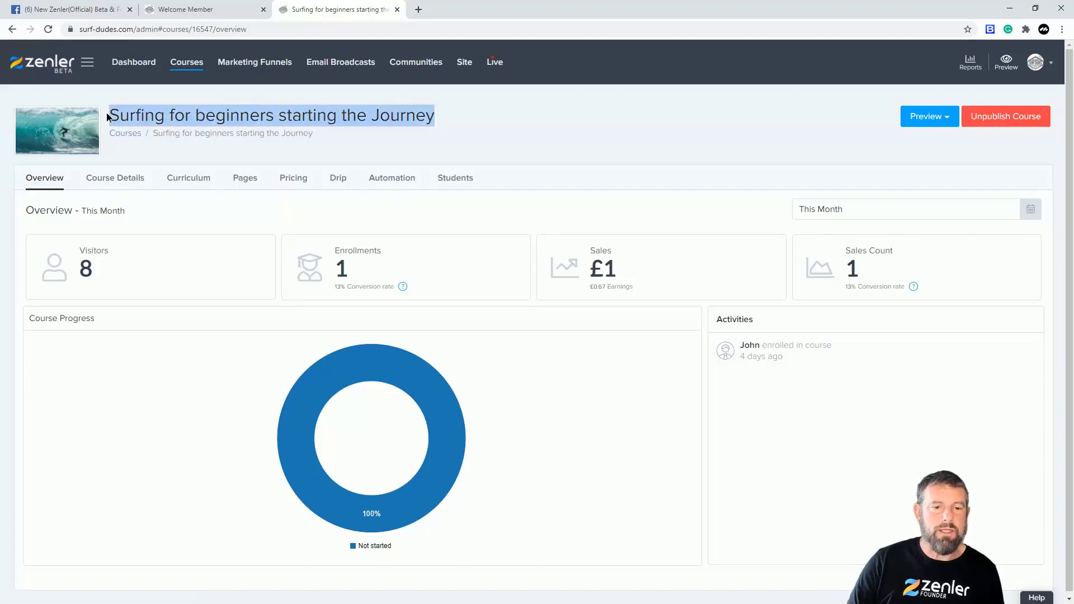
pyautogui.click(390, 182)
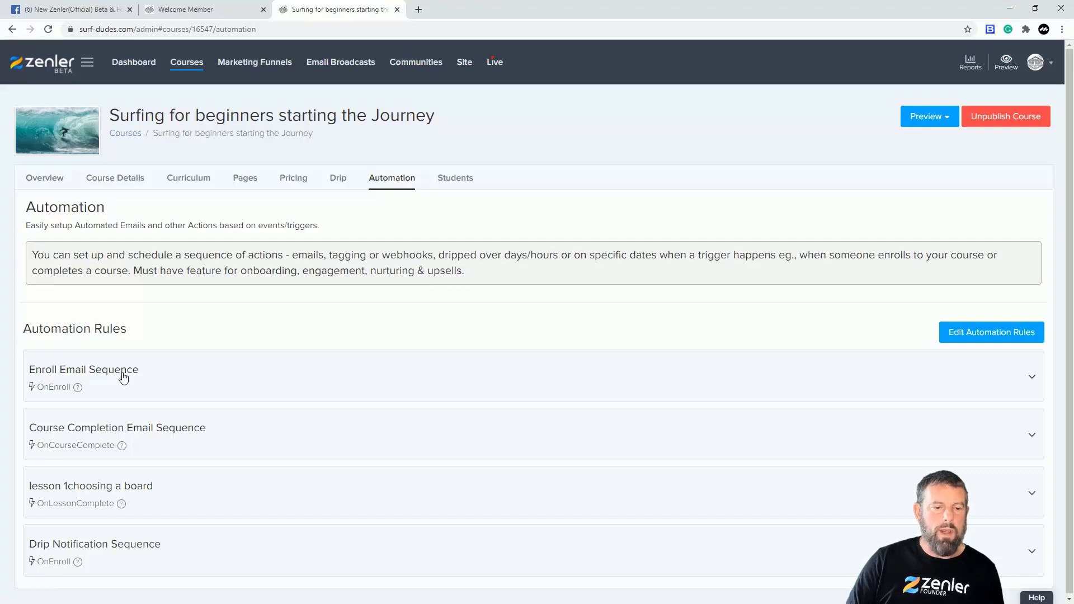
# Edit the Enroll Email Sequence rule and list the actions it can add on enrollment.
pyautogui.click(385, 372)
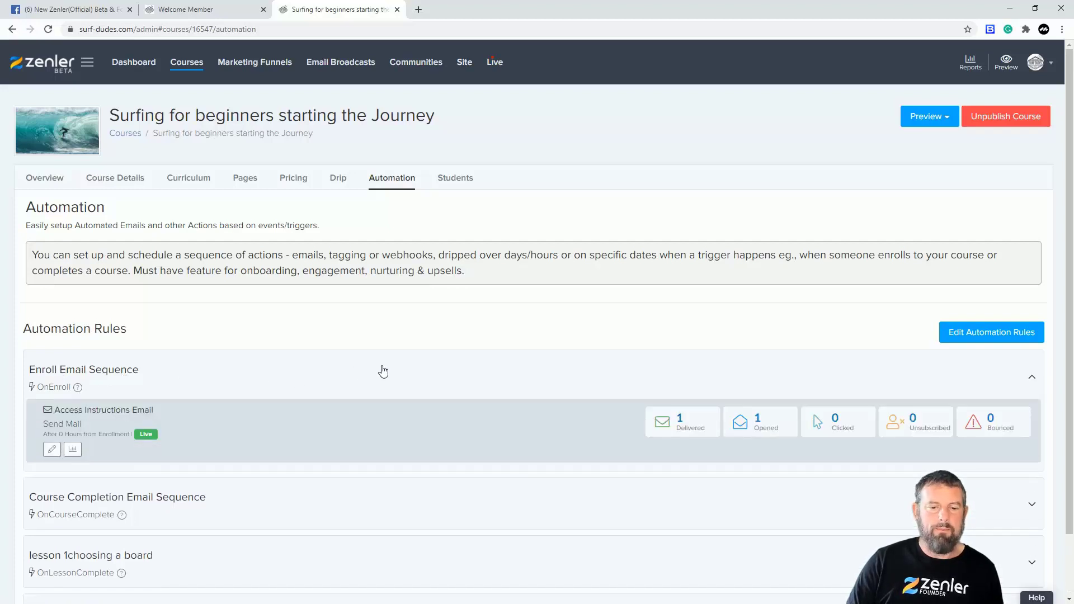
pyautogui.click(52, 449)
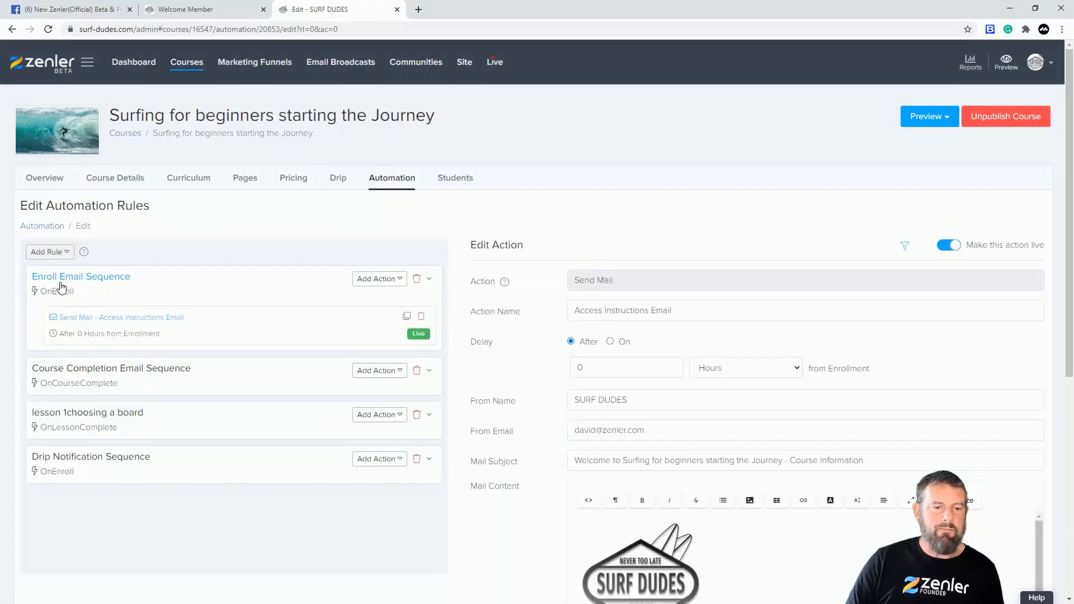
pyautogui.click(400, 284)
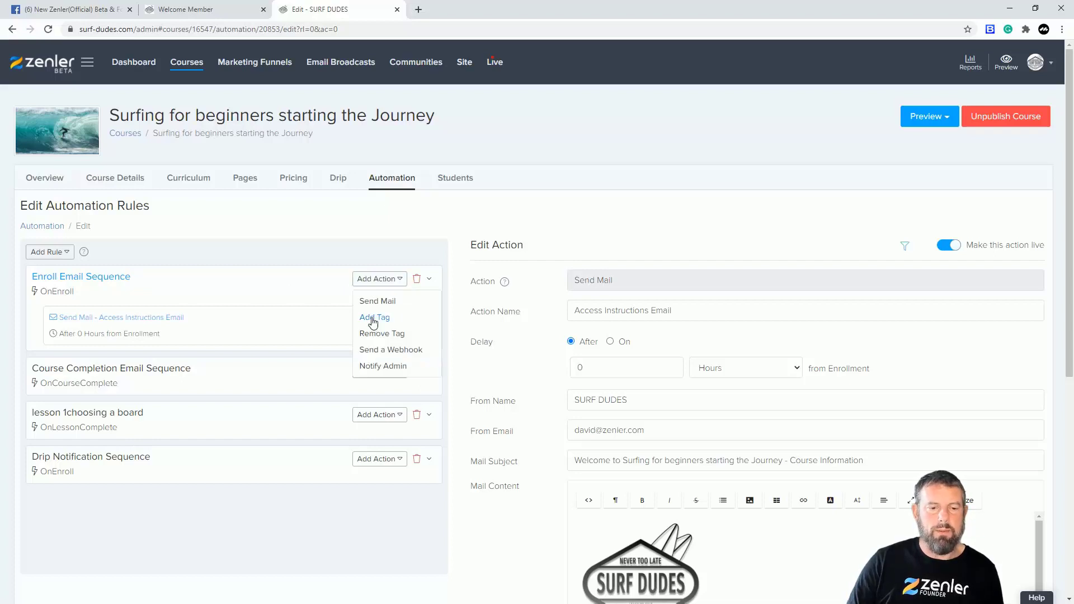
# Add an Add Tag action to the enrollment rule with the tag SBSJ-WINTER-2020.
pyautogui.click(371, 318)
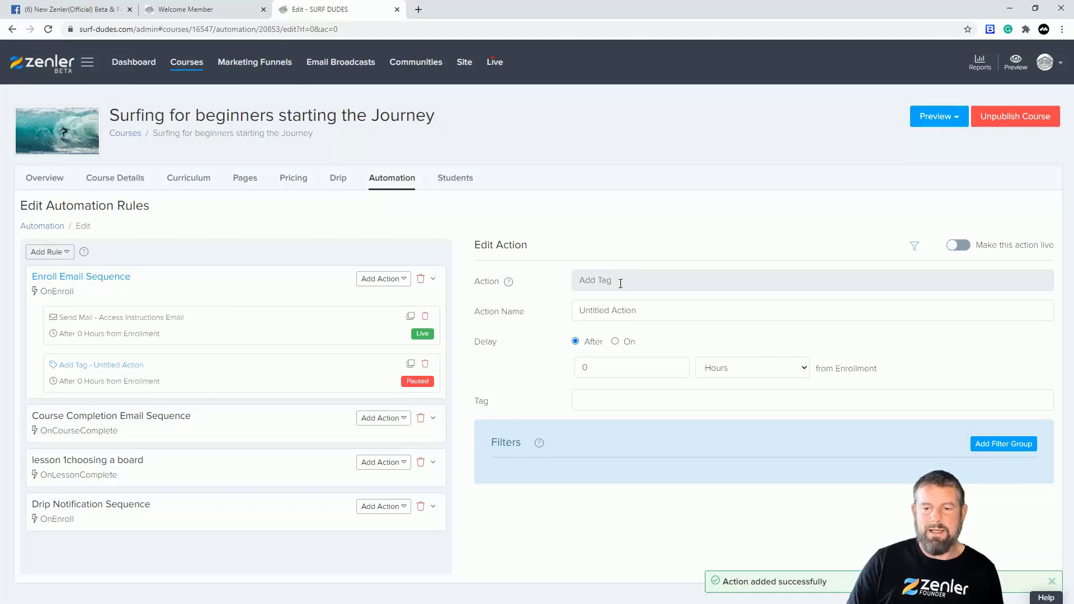
pyautogui.click(586, 402)
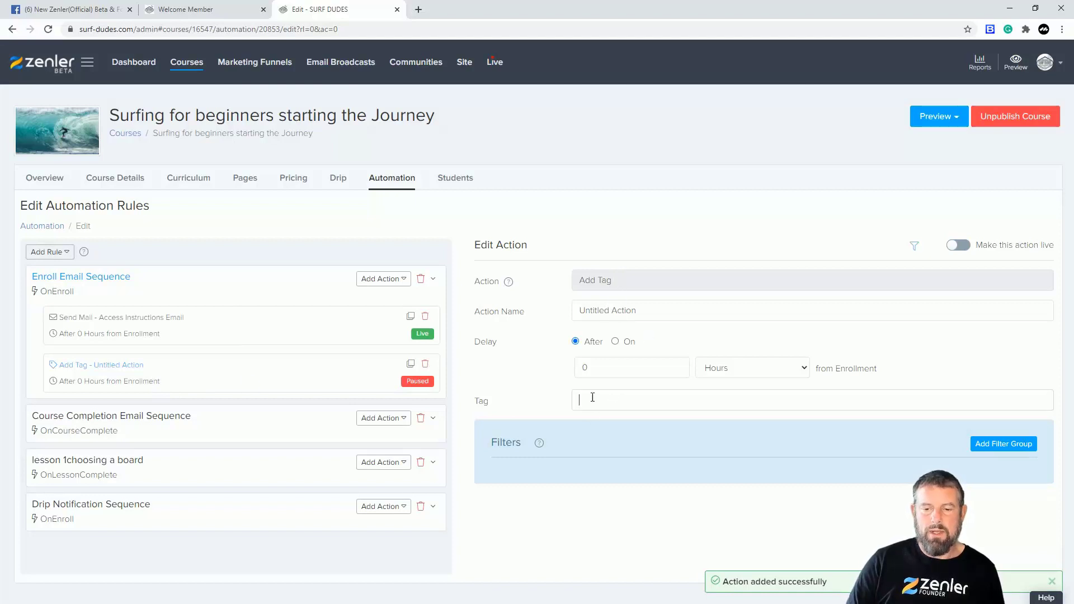
pyautogui.hotkey('ctrl', 'v')
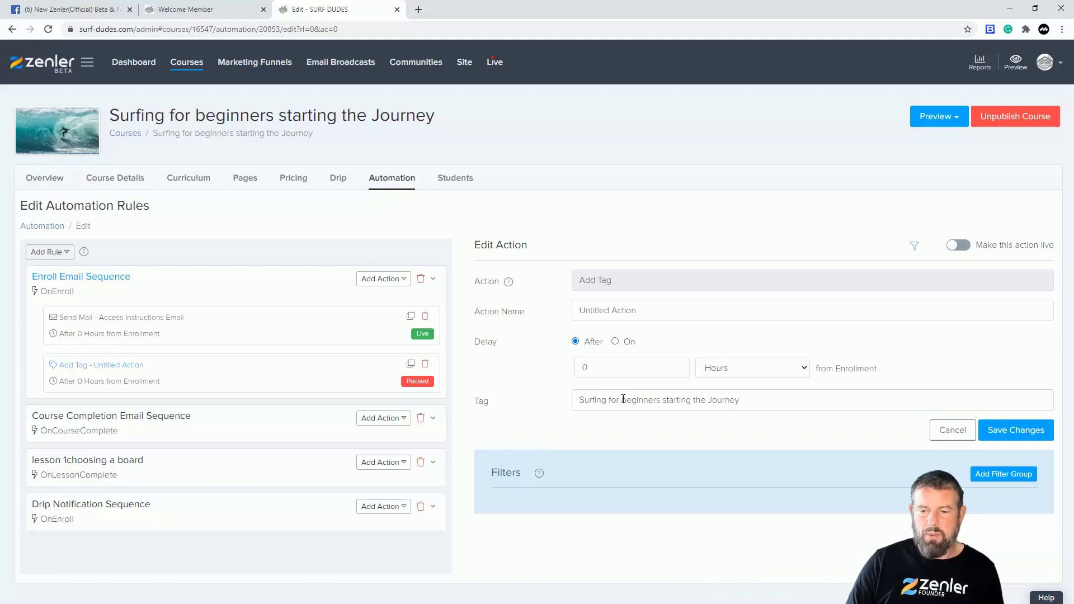
pyautogui.moveTo(741, 399); pyautogui.dragTo(596, 399)
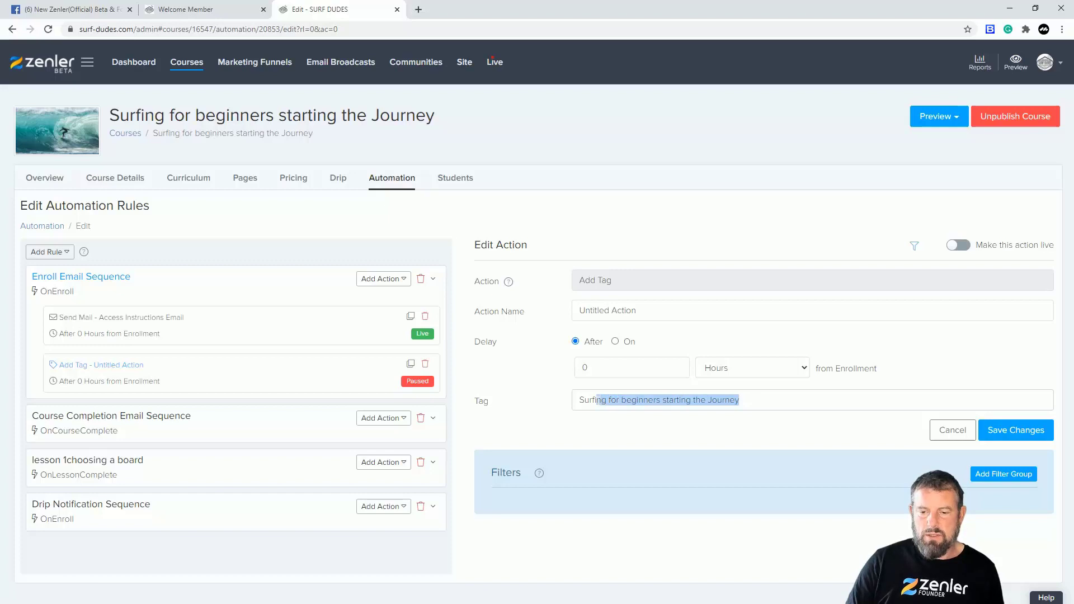
pyautogui.click(601, 399)
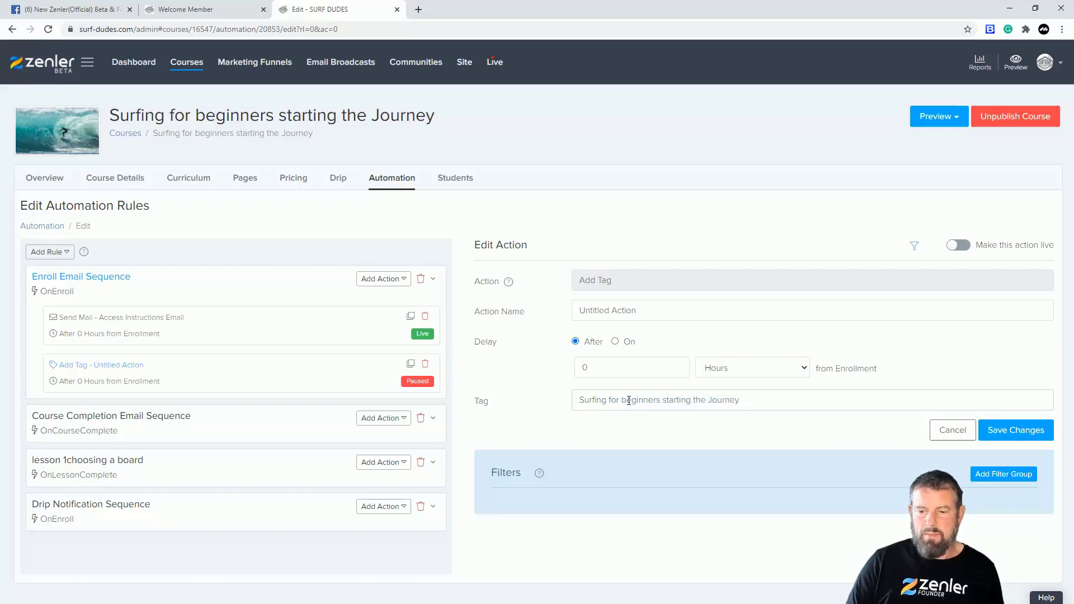
pyautogui.moveTo(739, 399); pyautogui.dragTo(586, 401)
pyautogui.write('BSJ')
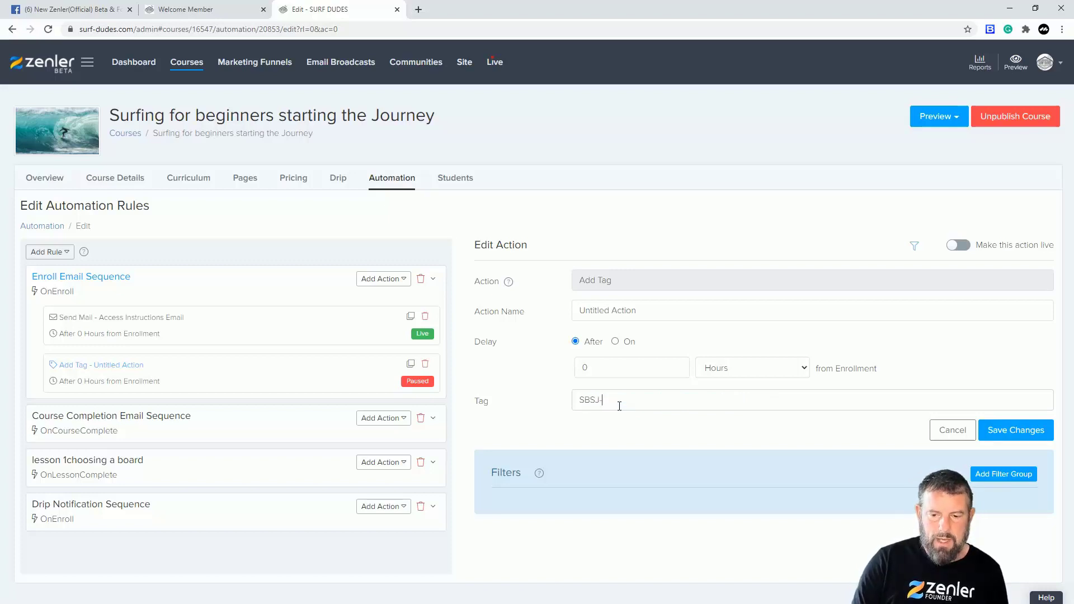
pyautogui.write('-WIN')
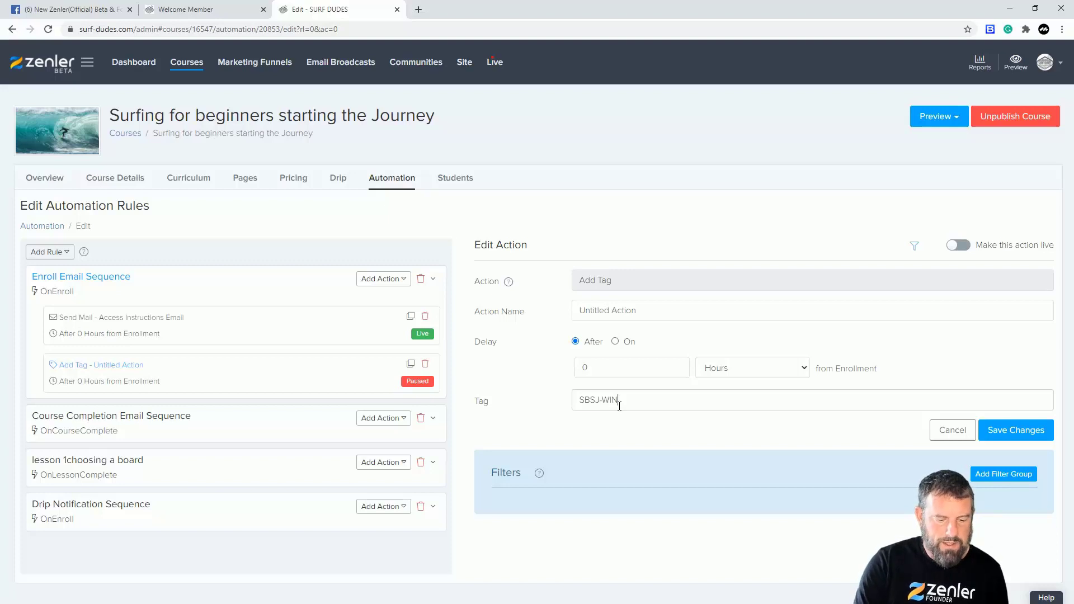
pyautogui.write('TER-2020')
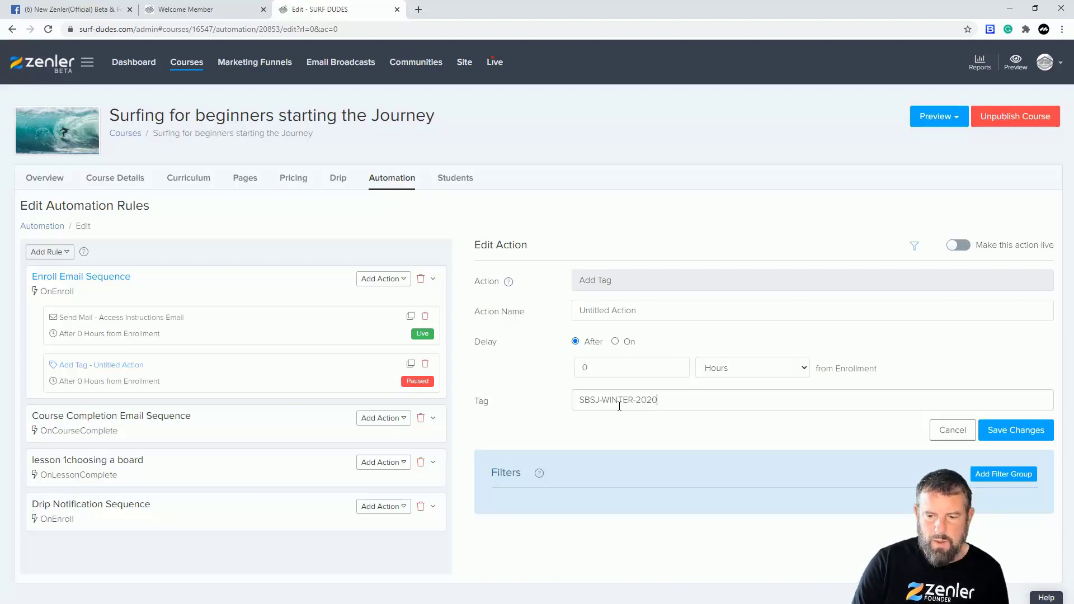
pyautogui.tripleClick(594, 402)
pyautogui.click(675, 429)
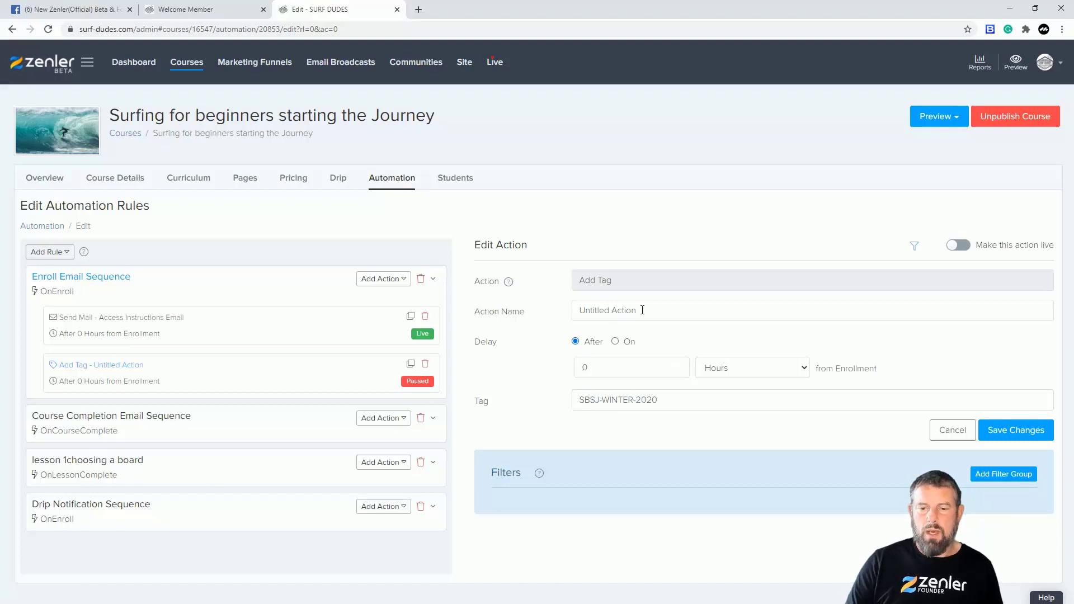
# Name the tag action 'Tag for winter 2020'.
pyautogui.tripleClick(673, 310)
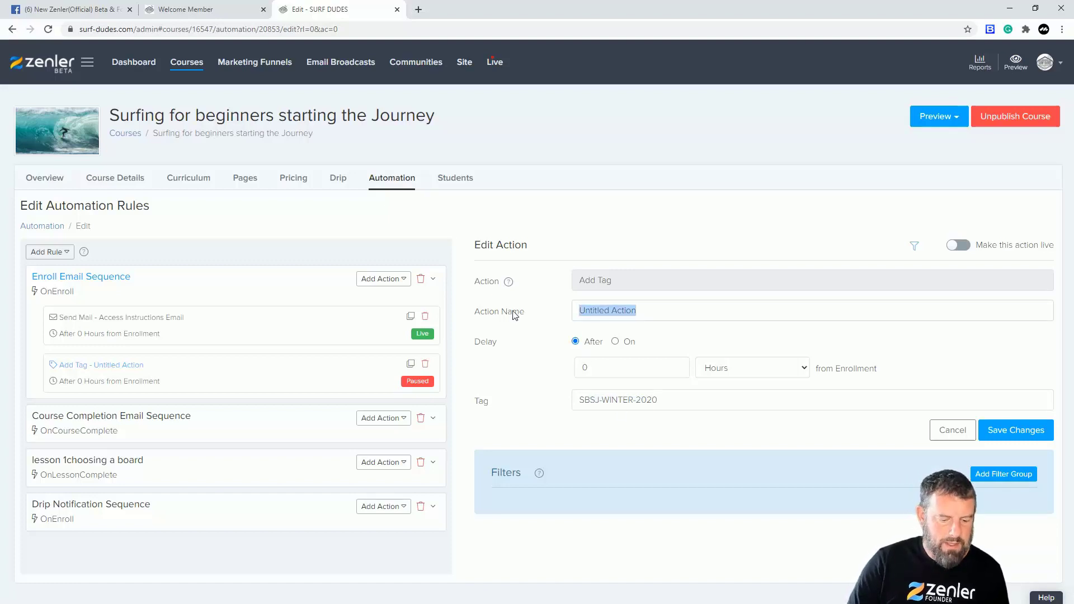
pyautogui.write('Tag for winter 2020')
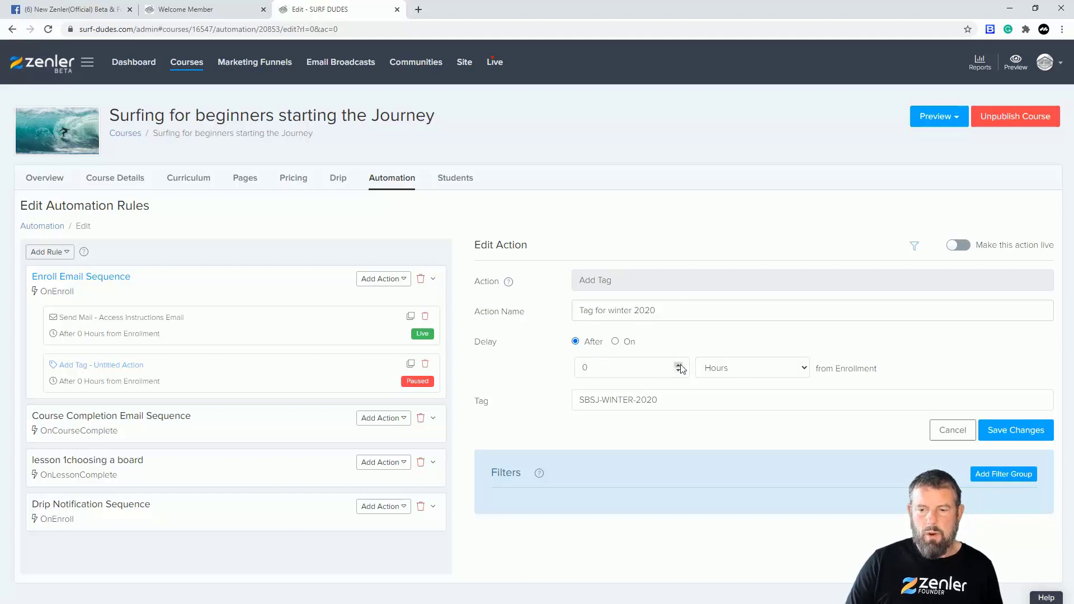
pyautogui.tripleClick(581, 400)
pyautogui.click(657, 433)
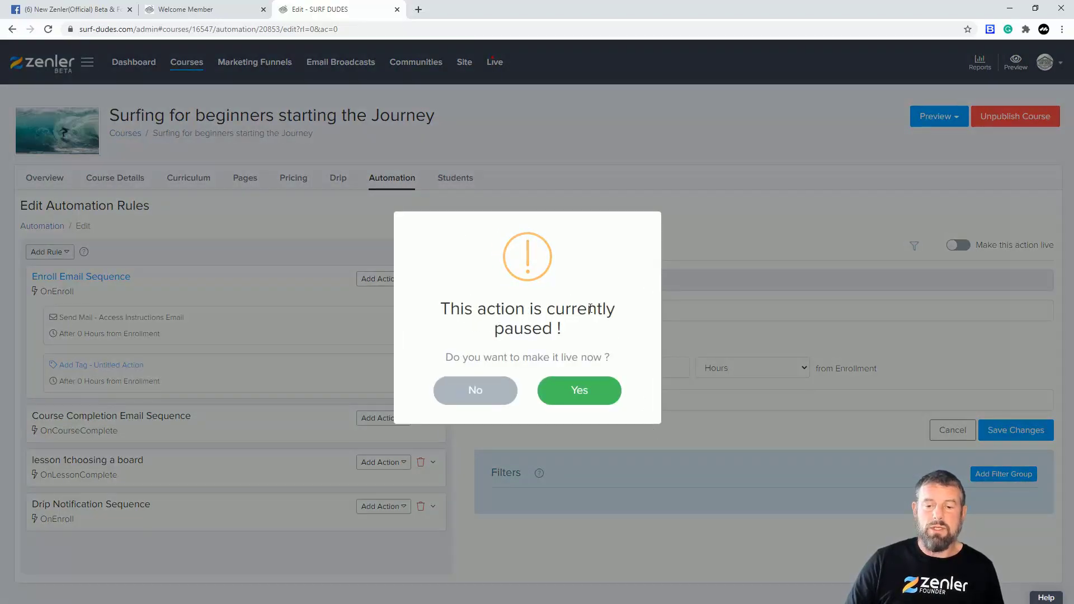
# Make the 'Tag for winter 2020' action live and apply it to already-enrolled students.
pyautogui.click(581, 393)
pyautogui.moveTo(422, 311); pyautogui.dragTo(640, 313)
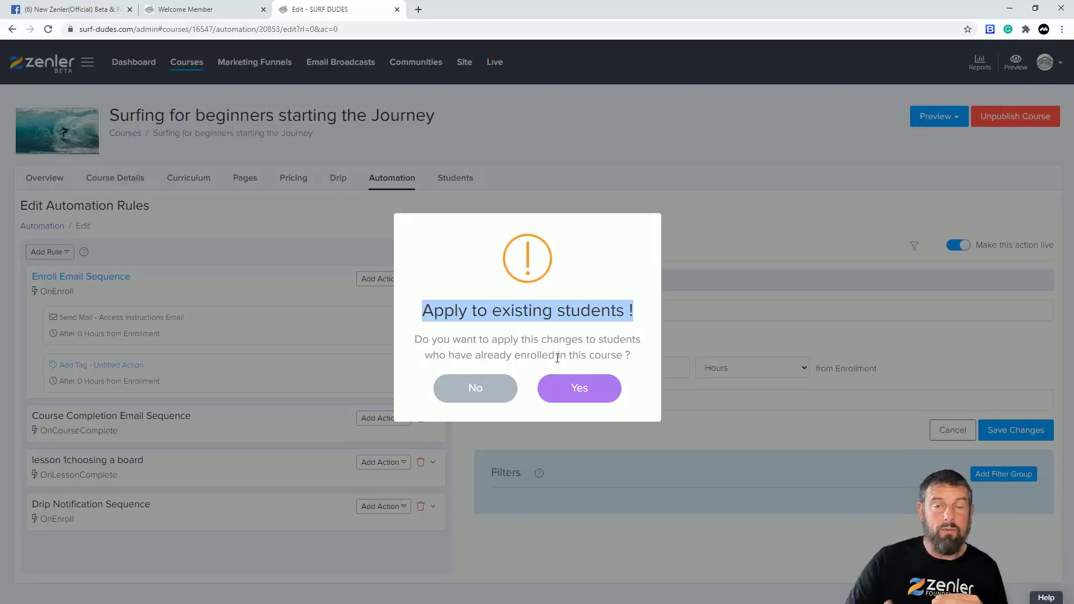
pyautogui.click(576, 394)
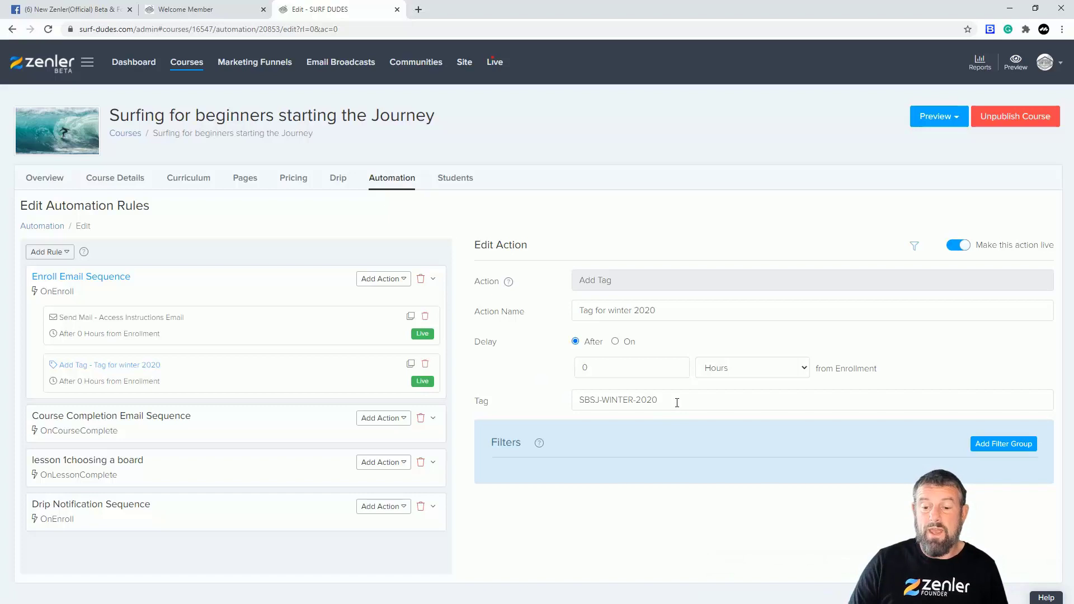
# Change the tag value from SBSJ-WINTER-2020 to SBSJ-SPRING-2020.
pyautogui.moveTo(661, 400); pyautogui.dragTo(563, 400)
pyautogui.click(547, 406)
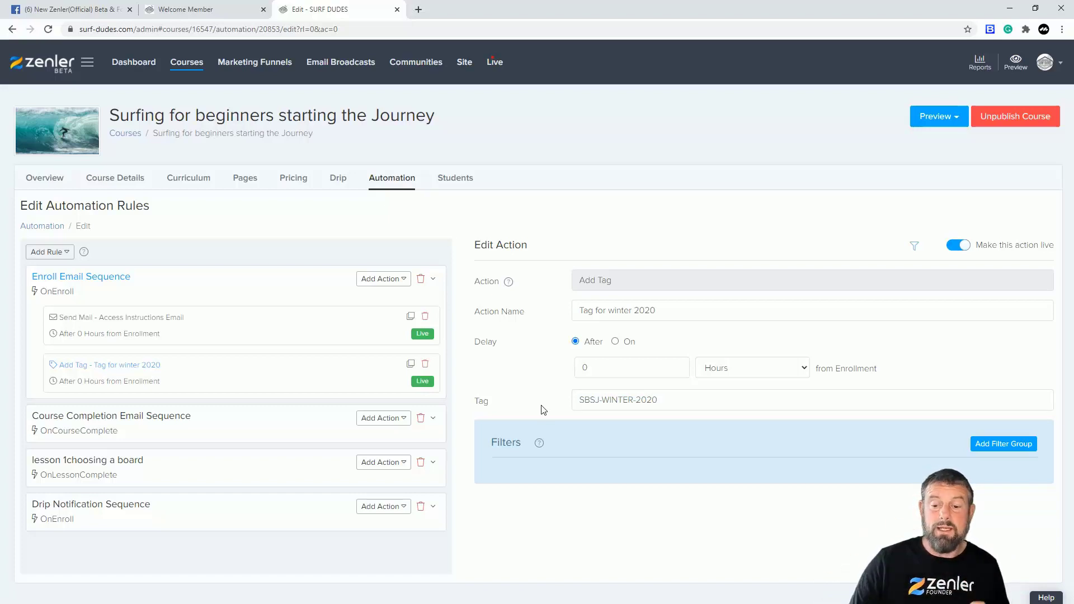
pyautogui.moveTo(671, 400); pyautogui.dragTo(602, 401)
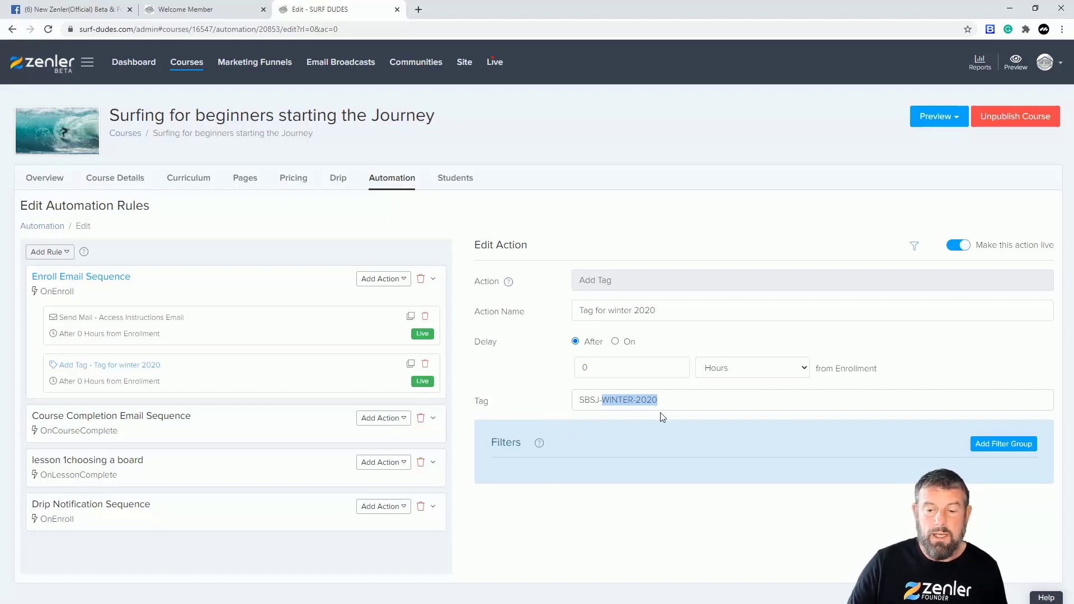
pyautogui.moveTo(633, 400); pyautogui.dragTo(602, 399)
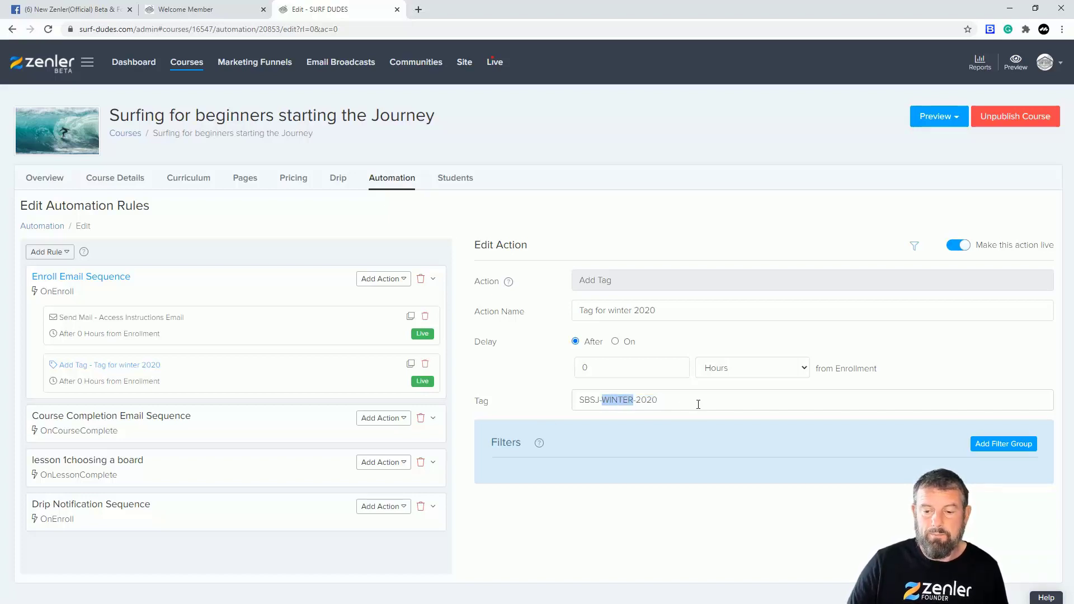
pyautogui.write('SPRING')
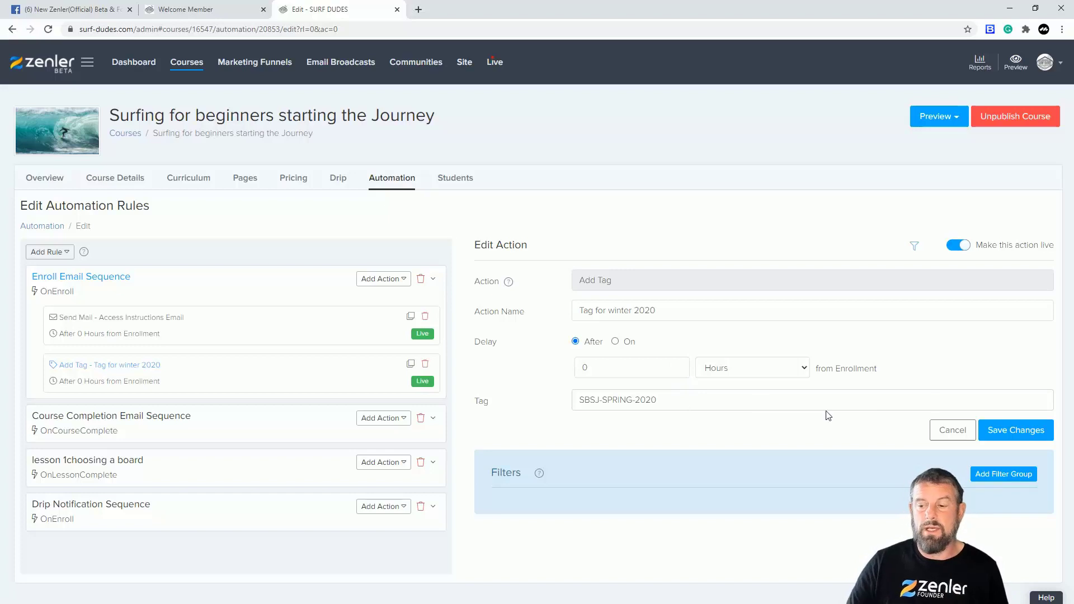
# Save the SBSJ-SPRING-2020 tag for future enrollments only, declining to apply it to existing students.
pyautogui.click(995, 433)
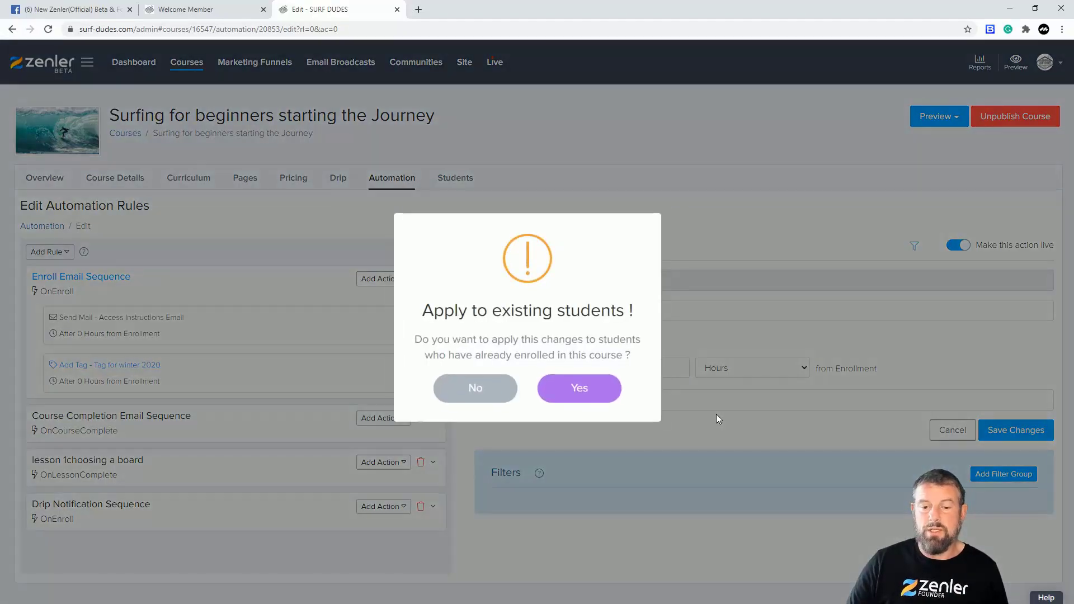
pyautogui.moveTo(448, 313); pyautogui.dragTo(669, 317)
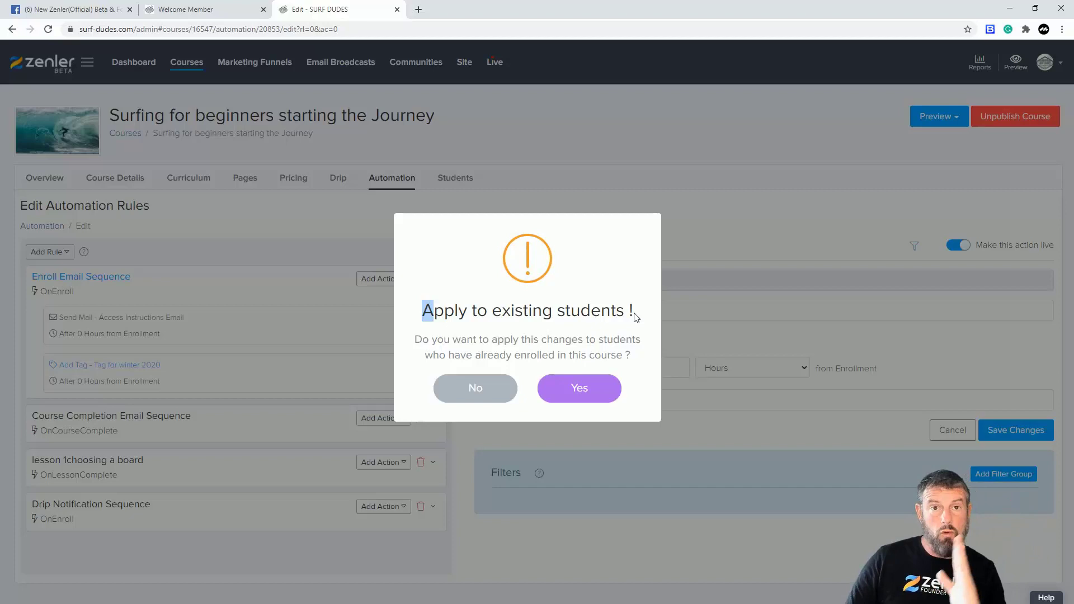
pyautogui.click(476, 392)
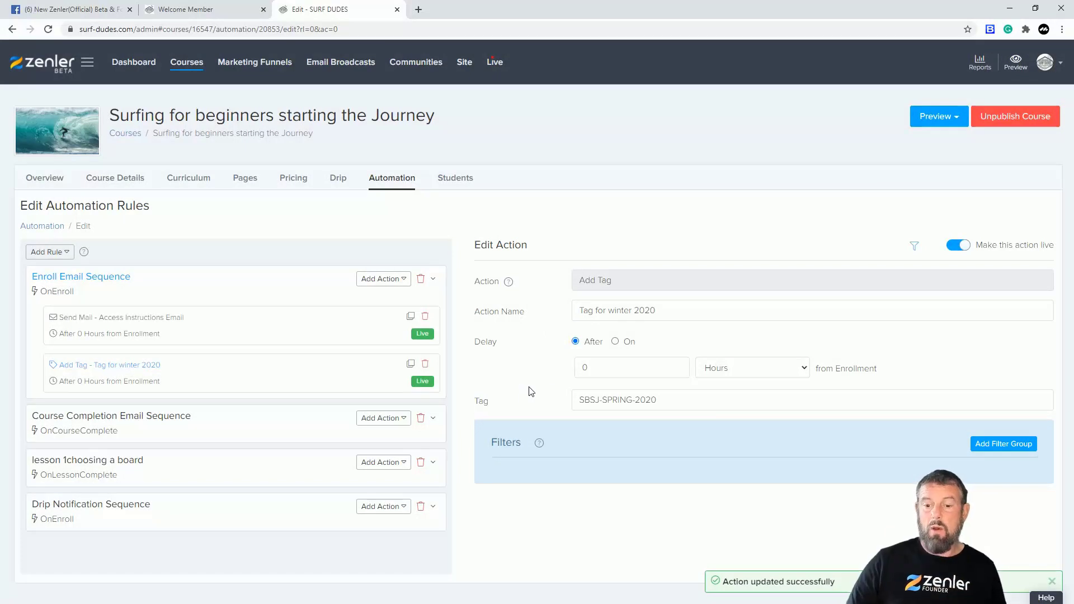
pyautogui.moveTo(645, 399); pyautogui.dragTo(507, 403)
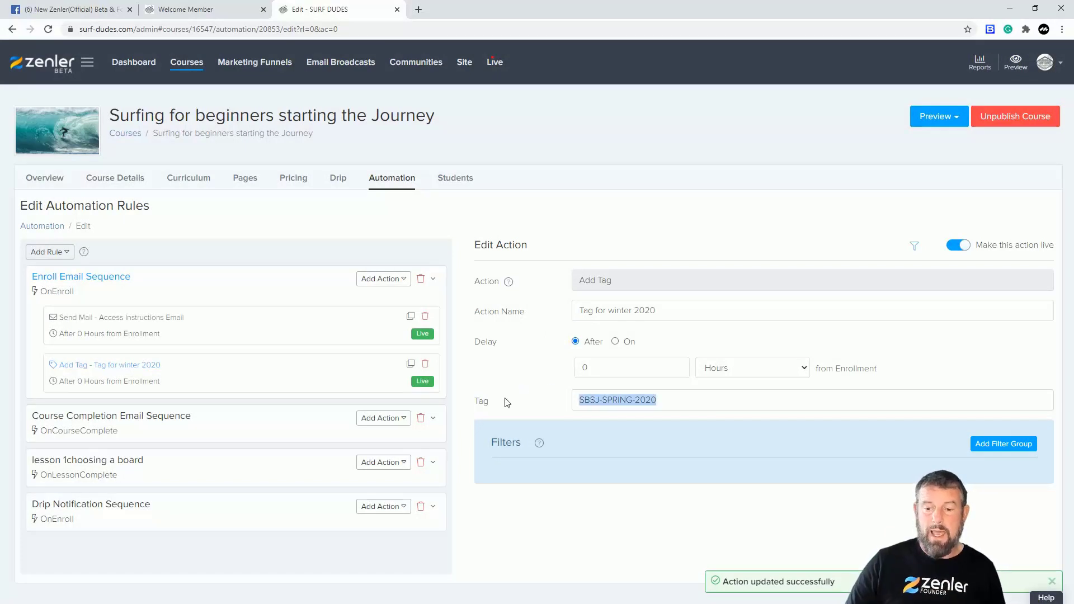
pyautogui.click(533, 403)
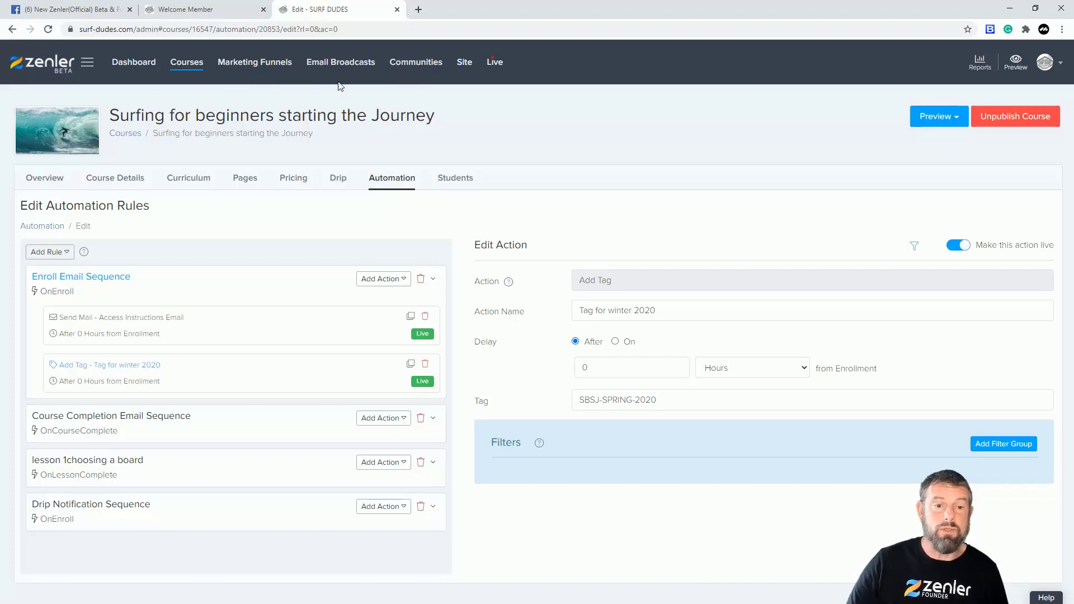
pyautogui.click(464, 178)
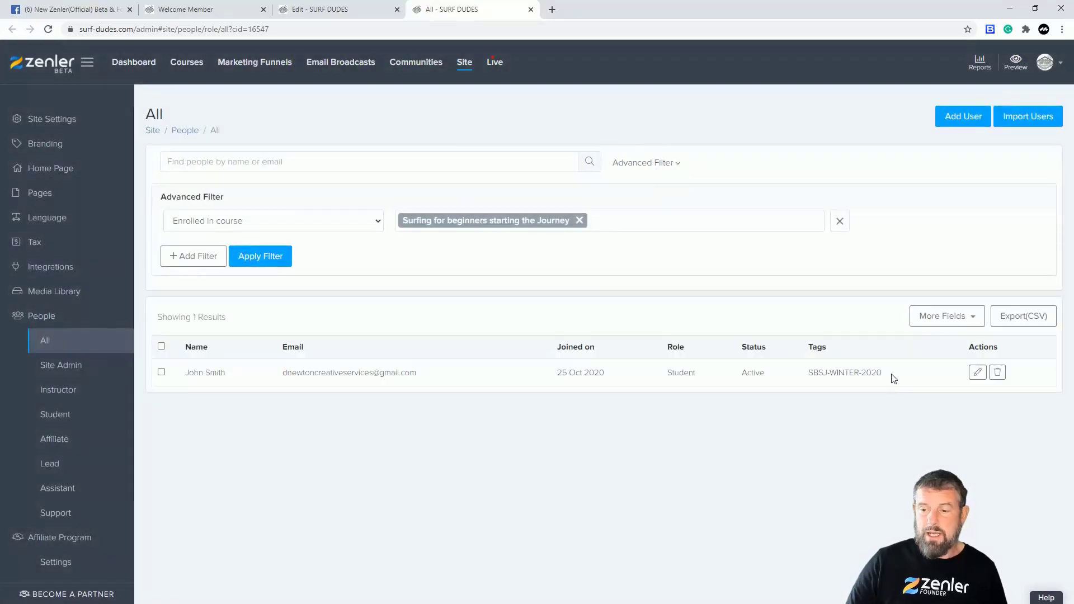
# Confirm the existing student's Tags column shows SBSJ-WINTER-2020.
pyautogui.moveTo(893, 378); pyautogui.dragTo(797, 371)
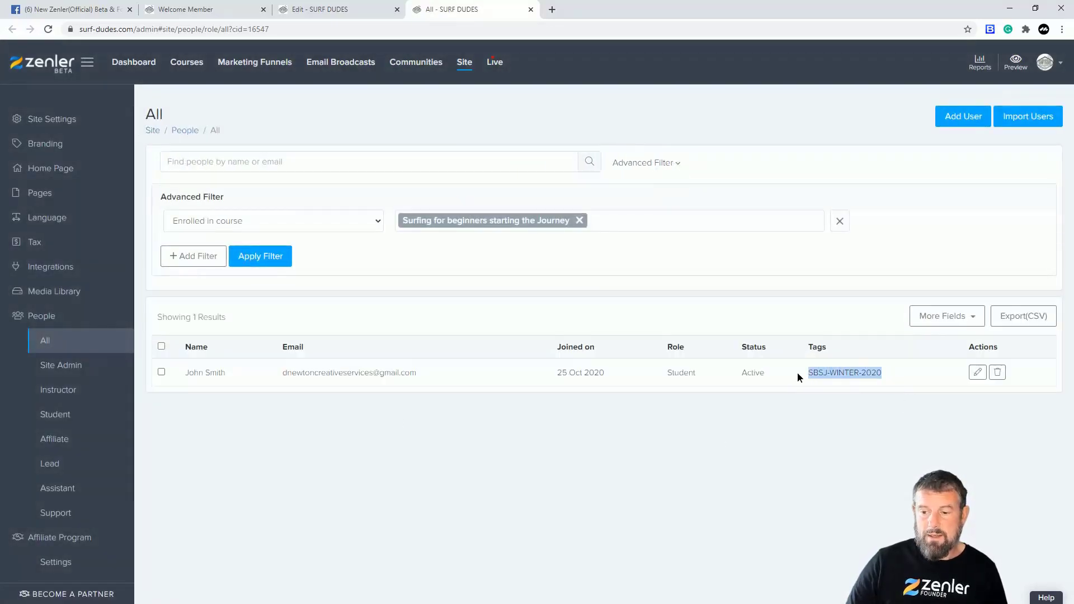
pyautogui.click(643, 465)
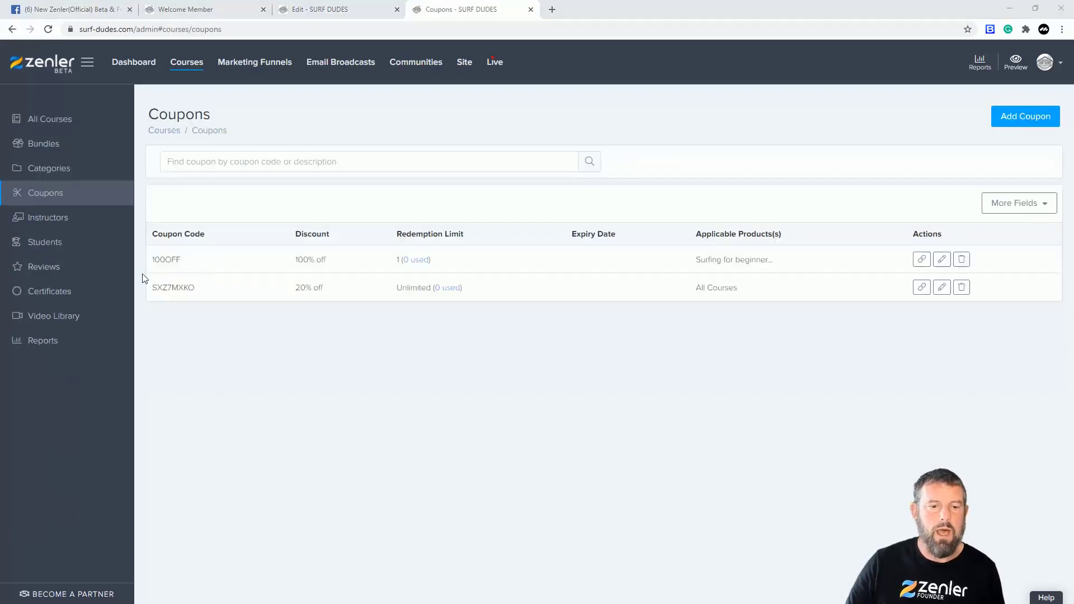
# Buy the surfing beginners course for £0 via the checkout link with ?coupon=100OFF, logged out.
pyautogui.click(552, 10)
pyautogui.write('https://www.surf-dudes.com/courses/surfing-for-beginners-starting-the-journey?coupon=100OFF')
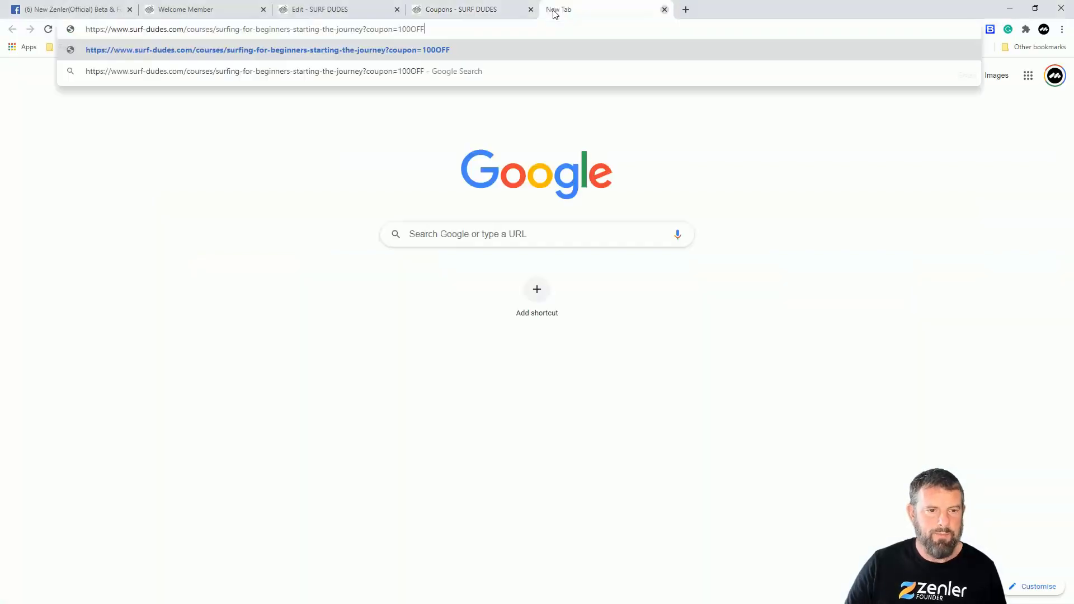
pyautogui.press('Return')
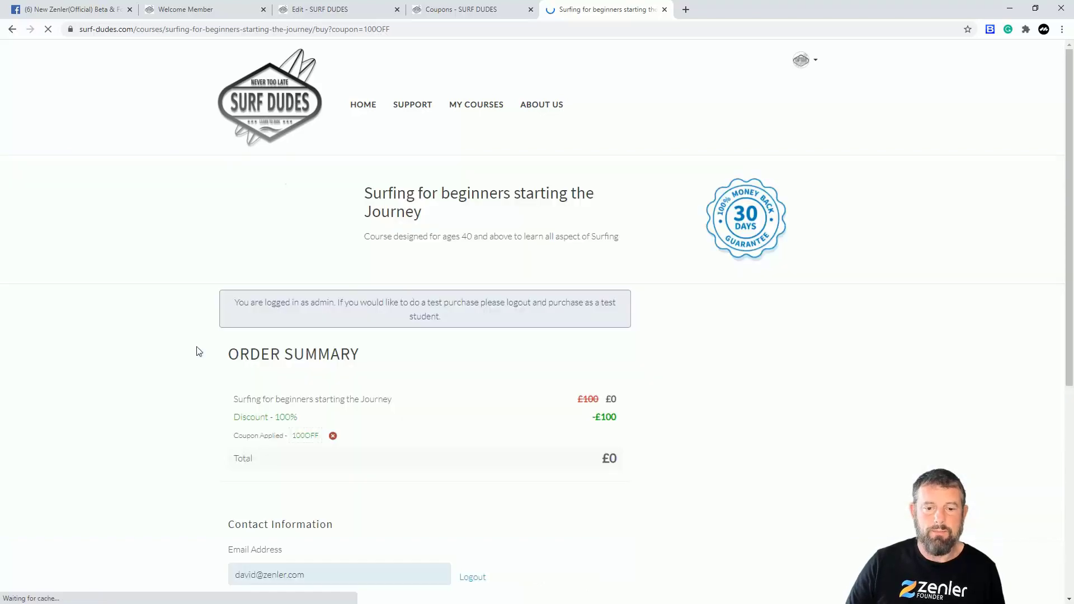
pyautogui.scroll(-5, 777, 436)
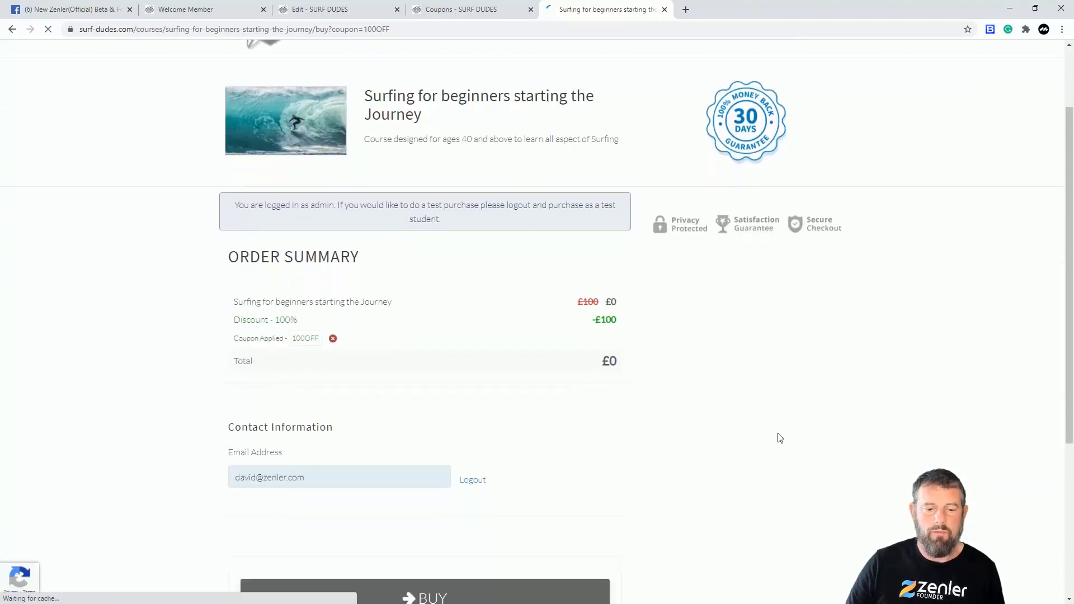
pyautogui.click(472, 297)
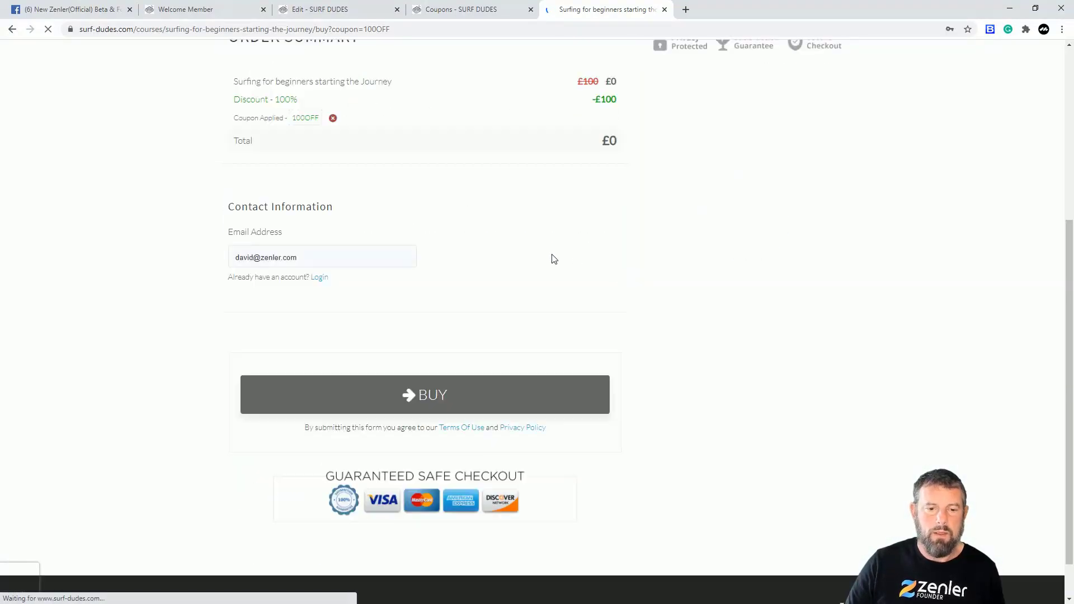
pyautogui.scroll(2, 581, 264)
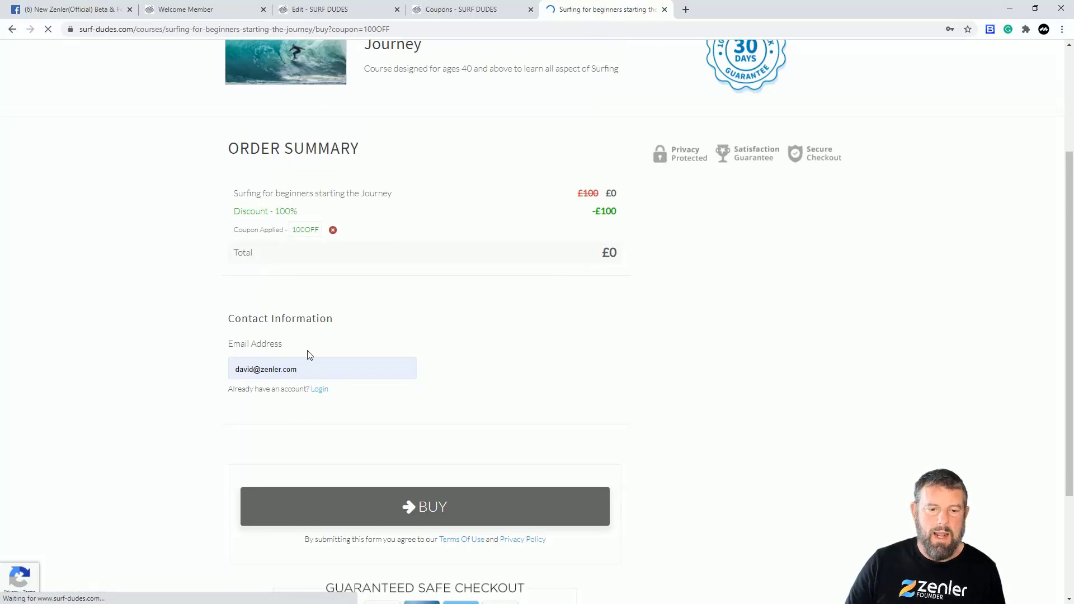
pyautogui.scroll(-3, 470, 347)
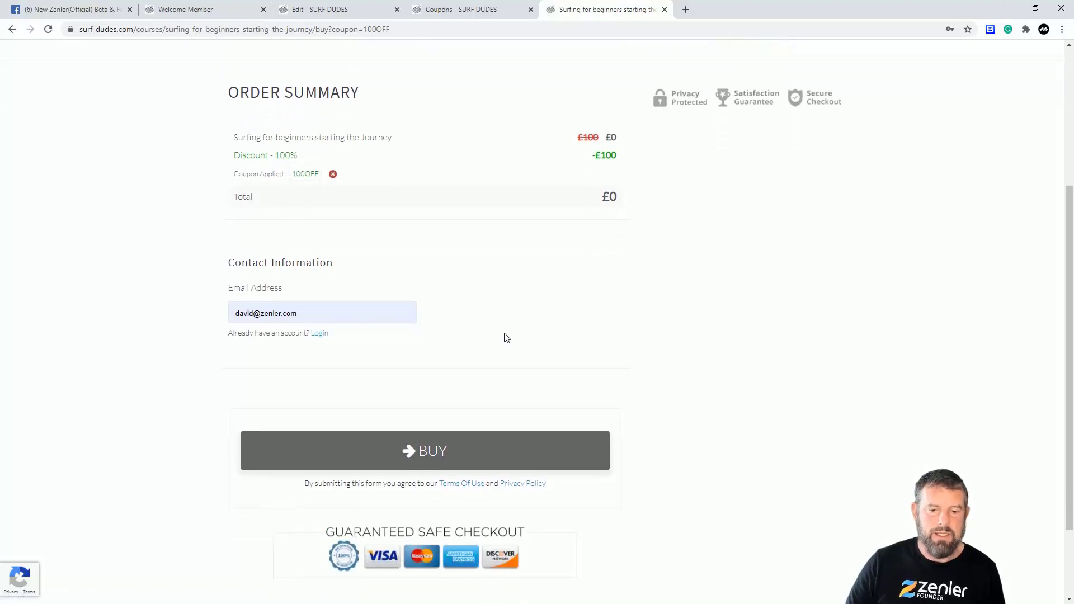
pyautogui.click(501, 333)
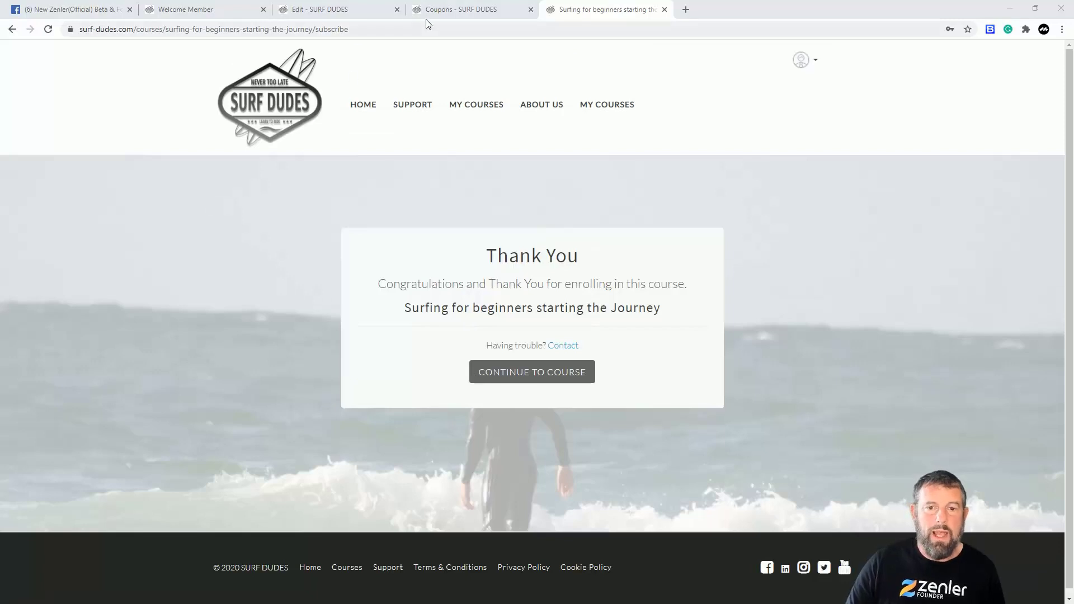
pyautogui.click(439, 10)
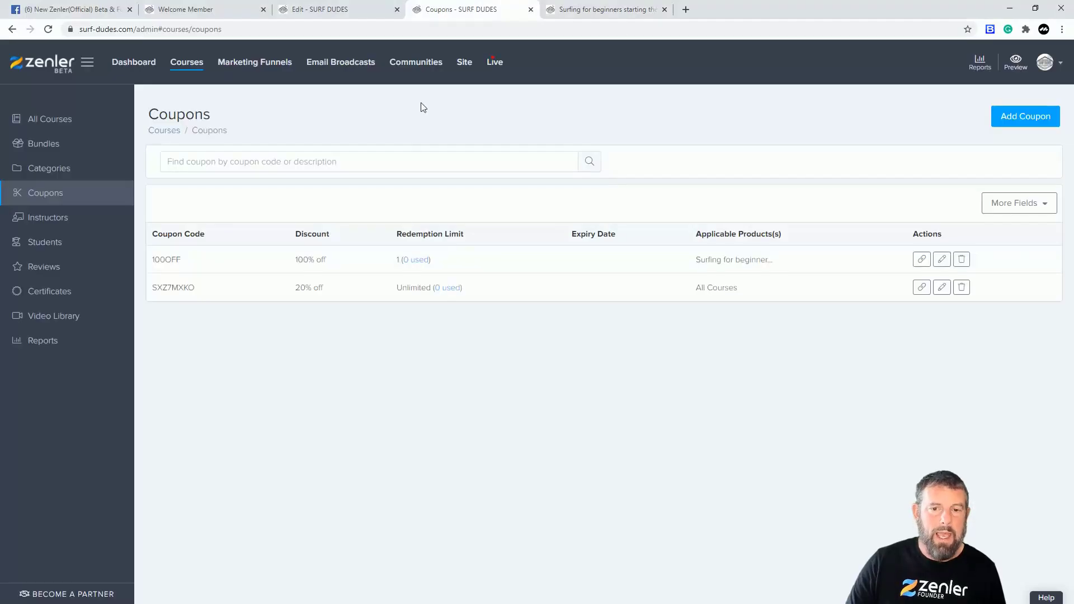
pyautogui.click(187, 64)
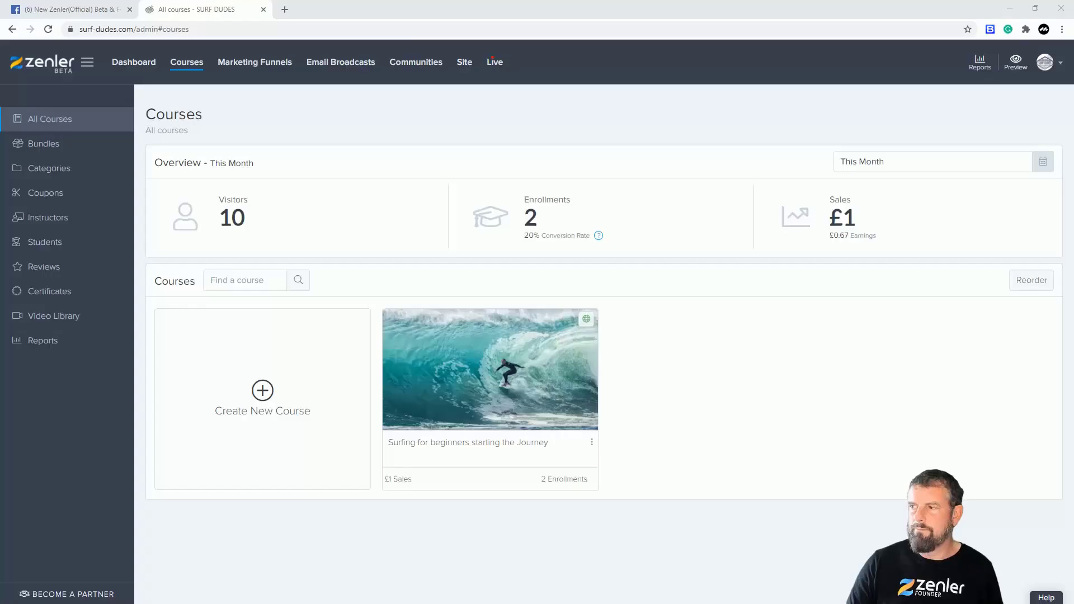
pyautogui.click(443, 340)
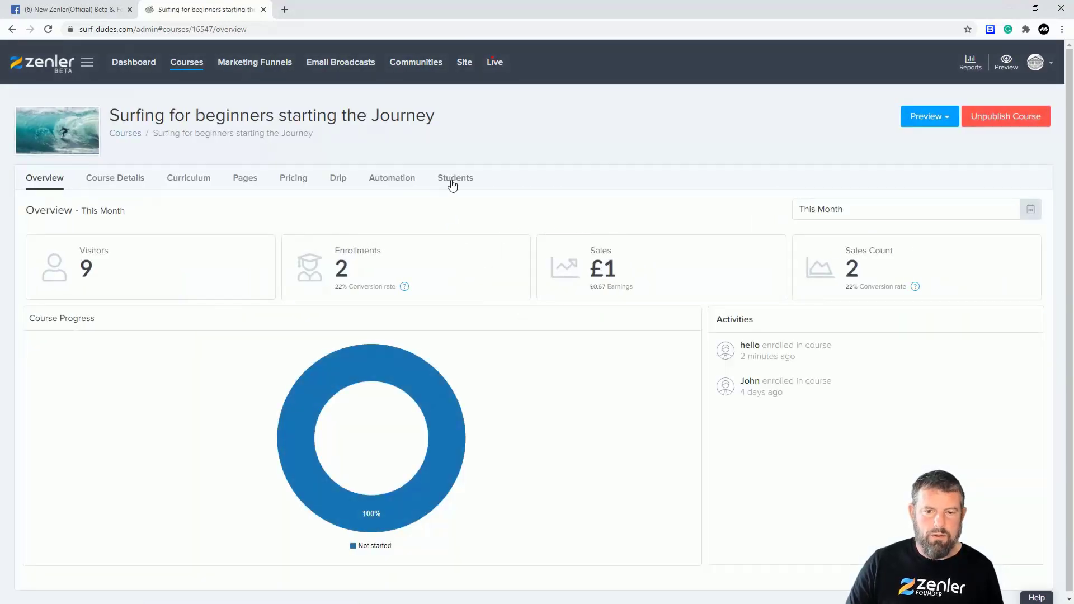
pyautogui.click(453, 185)
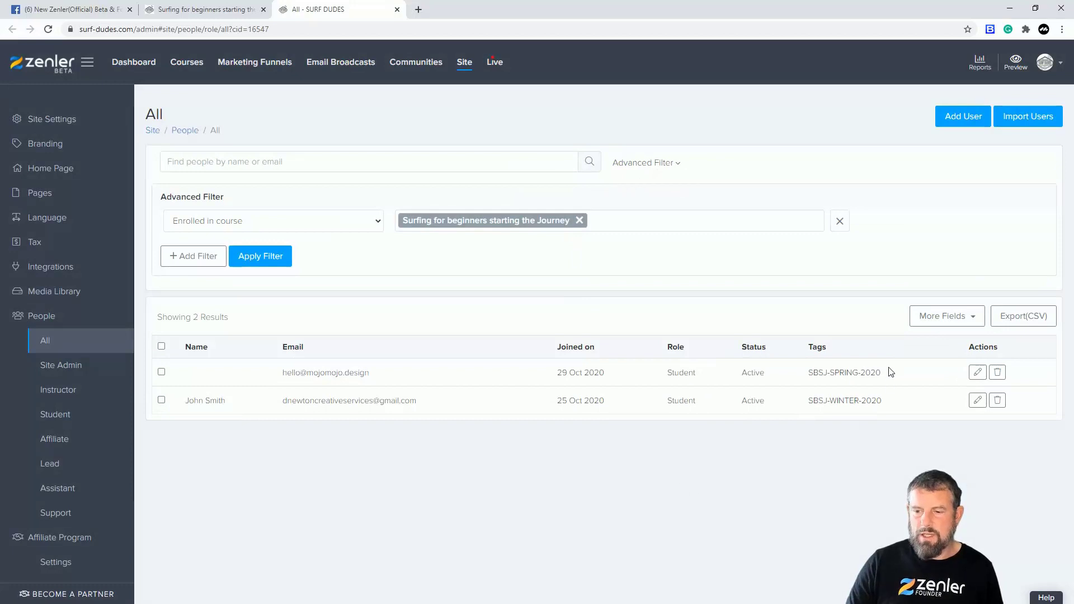
pyautogui.moveTo(861, 372); pyautogui.dragTo(884, 376)
pyautogui.click(798, 466)
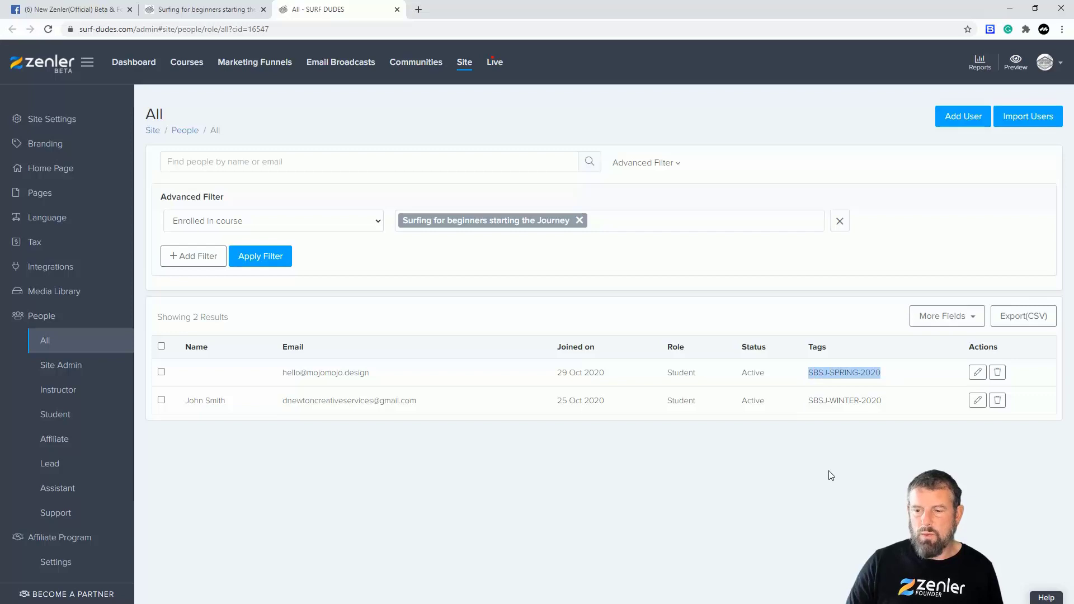
pyautogui.click(784, 490)
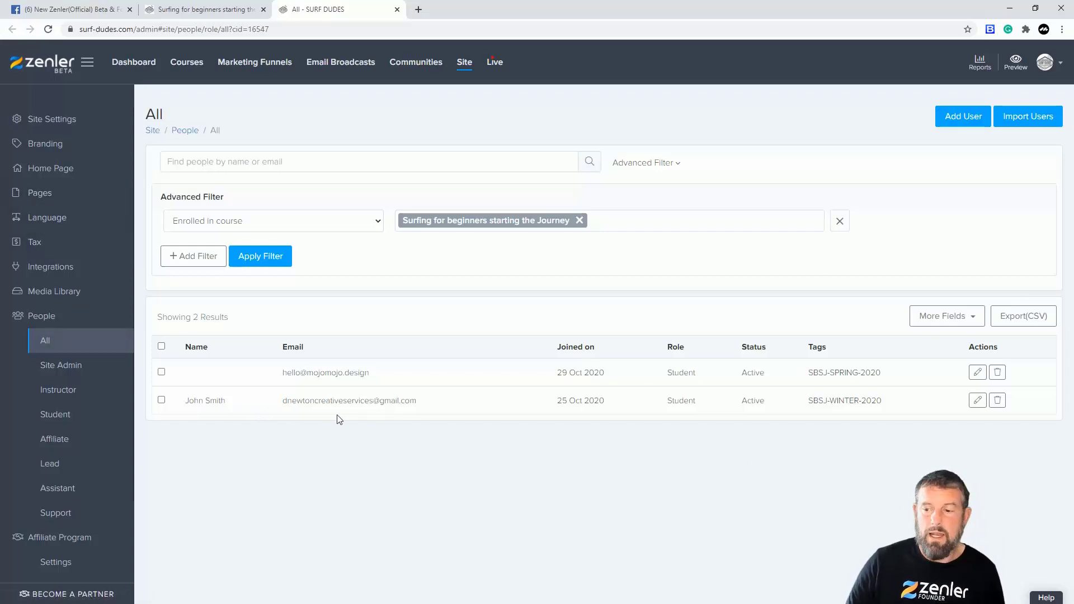
# Open the 'test' email broadcast for editing and address it to All contacts.
pyautogui.click(342, 62)
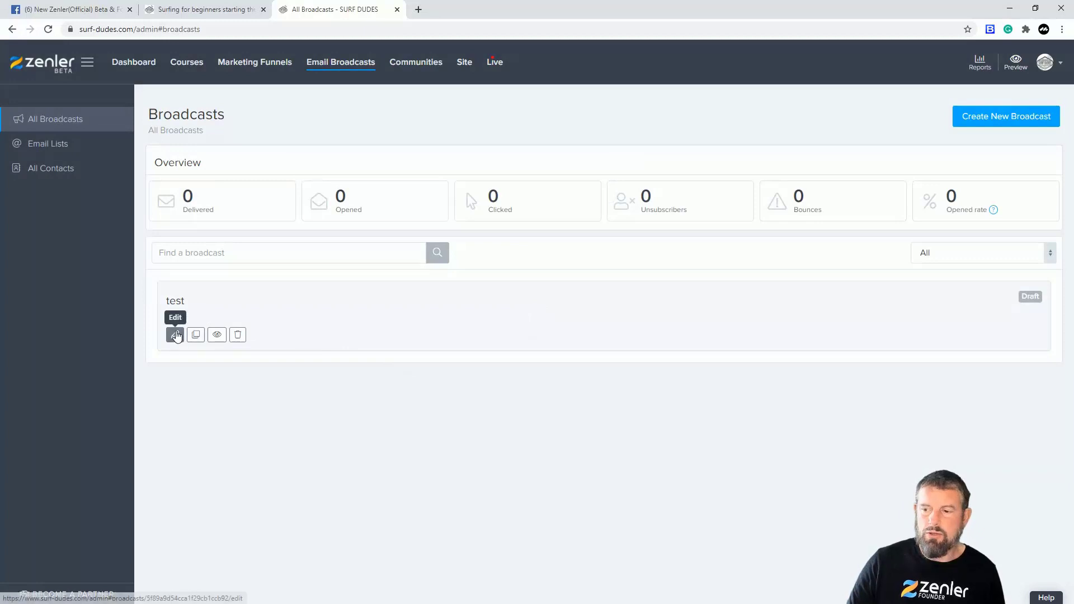
pyautogui.click(175, 335)
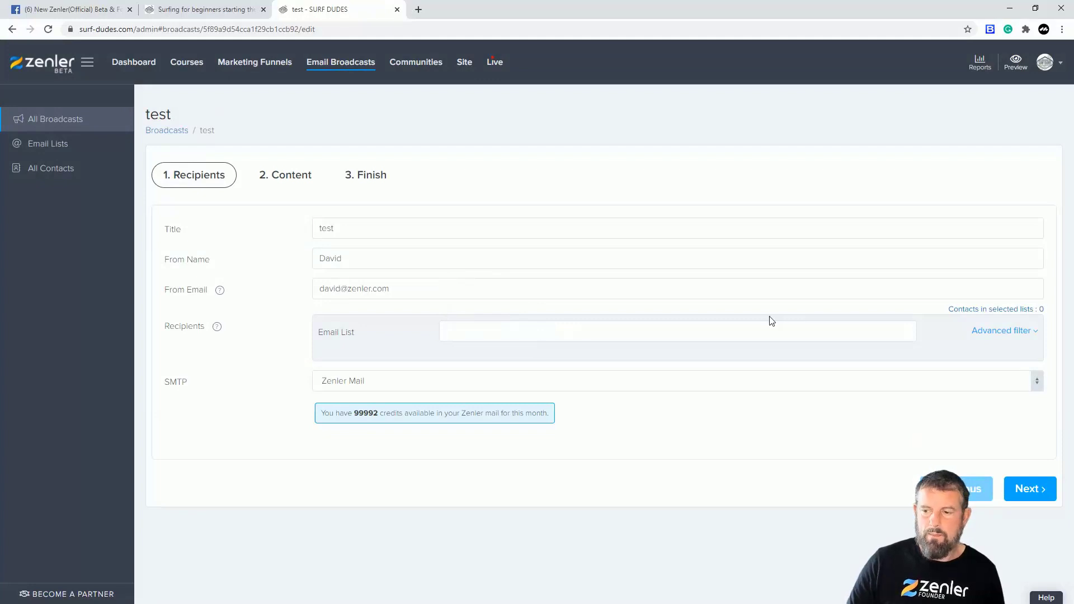
pyautogui.click(1001, 333)
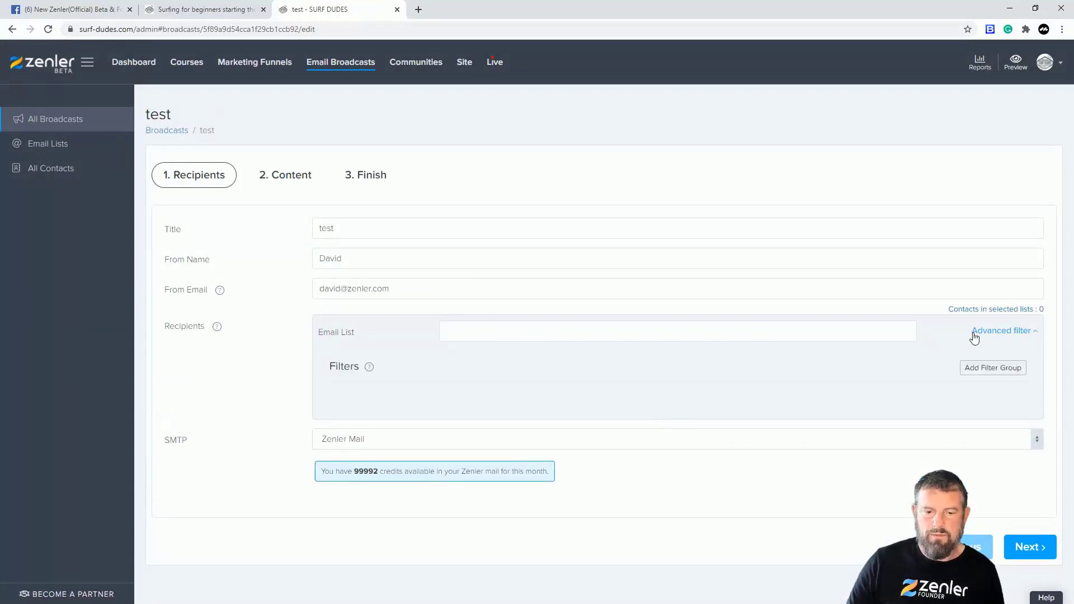
pyautogui.click(467, 352)
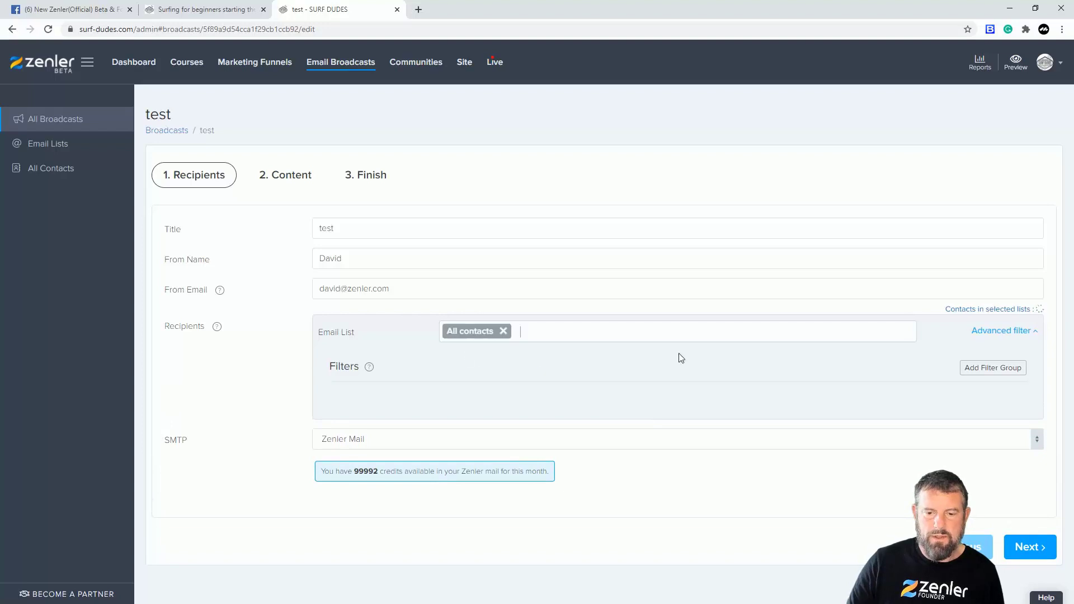
# Add an advanced filter group where User tag contains SBSJ-SPRING-2020, and save.
pyautogui.click(1012, 370)
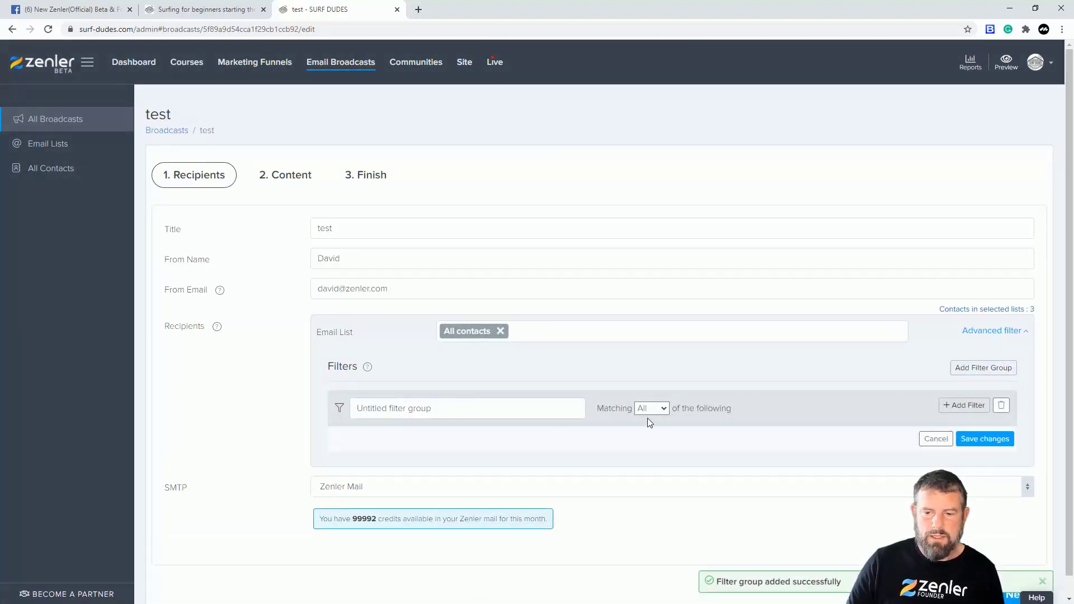
pyautogui.click(963, 405)
pyautogui.scroll(-1, 699, 386)
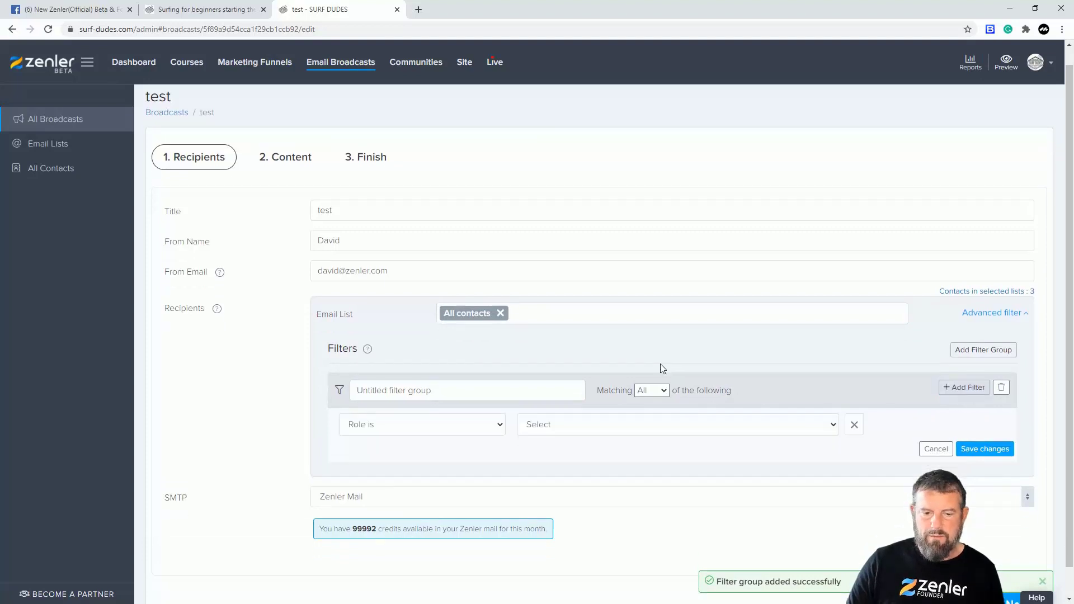
pyautogui.click(498, 396)
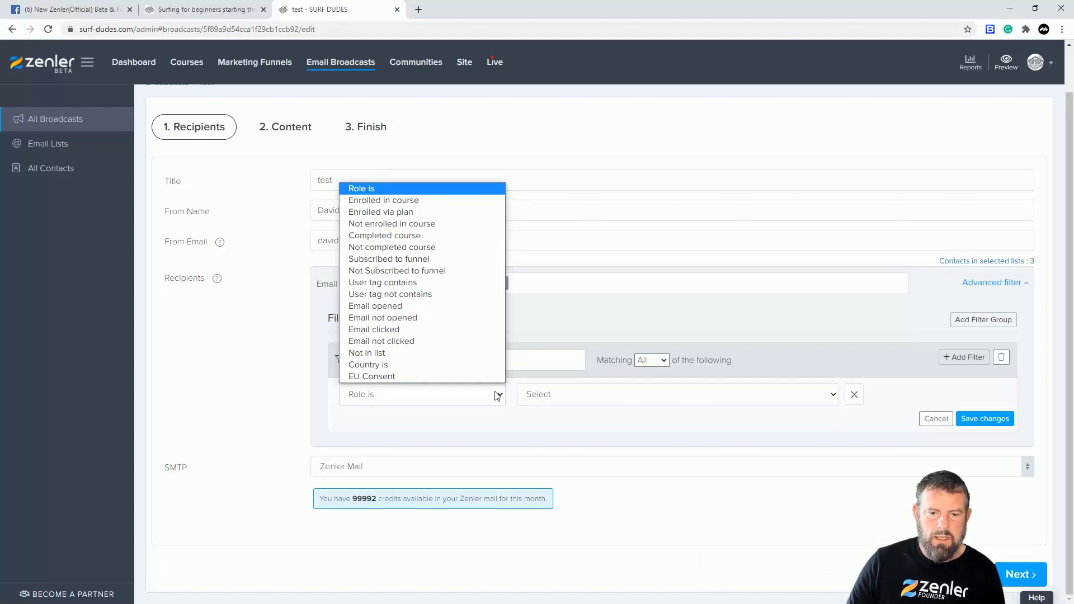
pyautogui.click(388, 287)
pyautogui.click(587, 396)
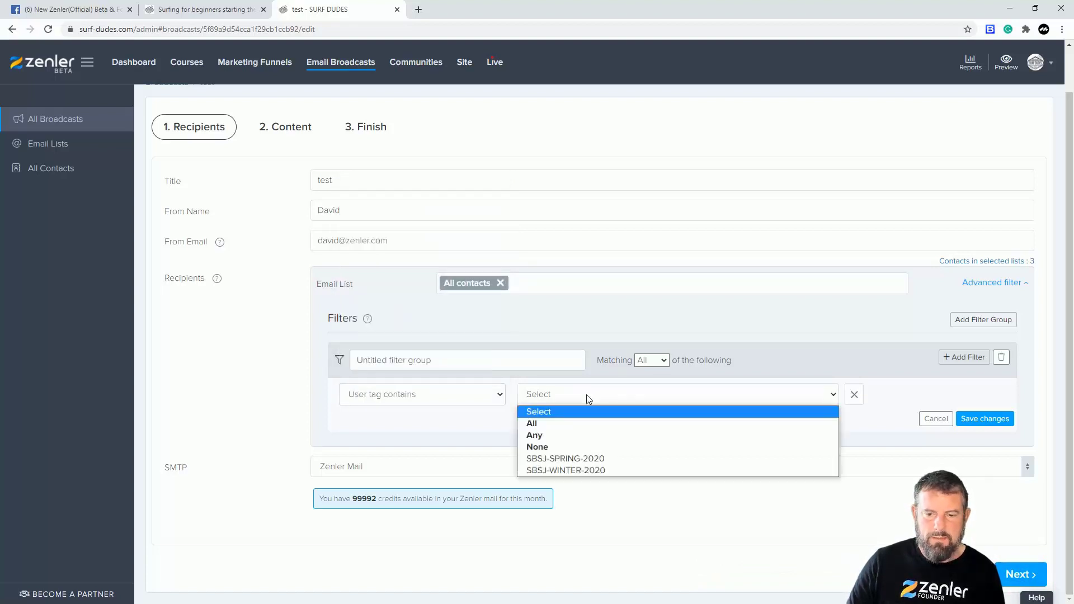
pyautogui.click(572, 458)
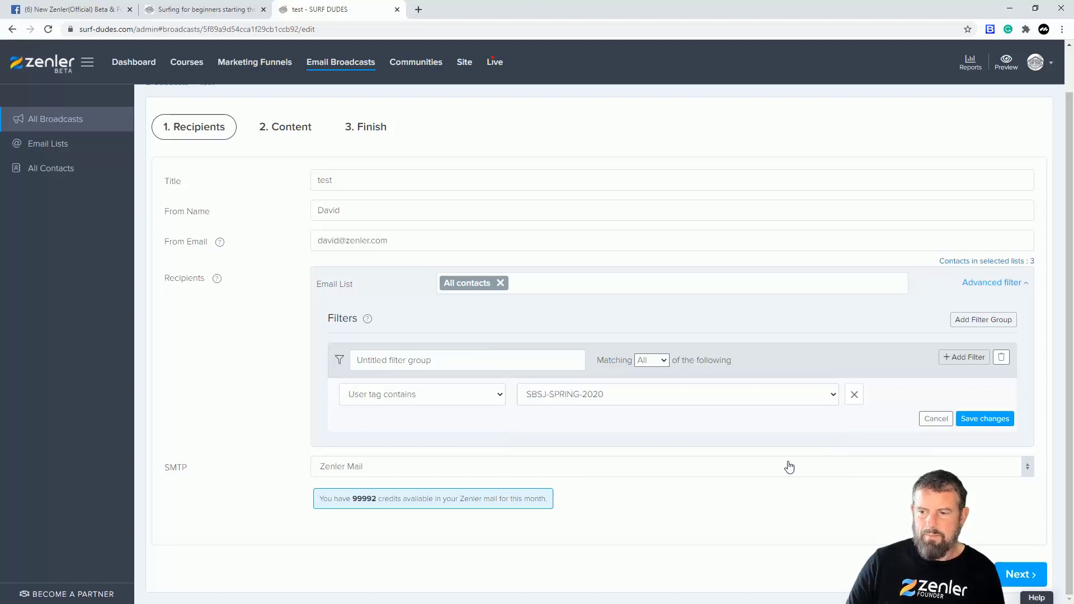
pyautogui.click(978, 420)
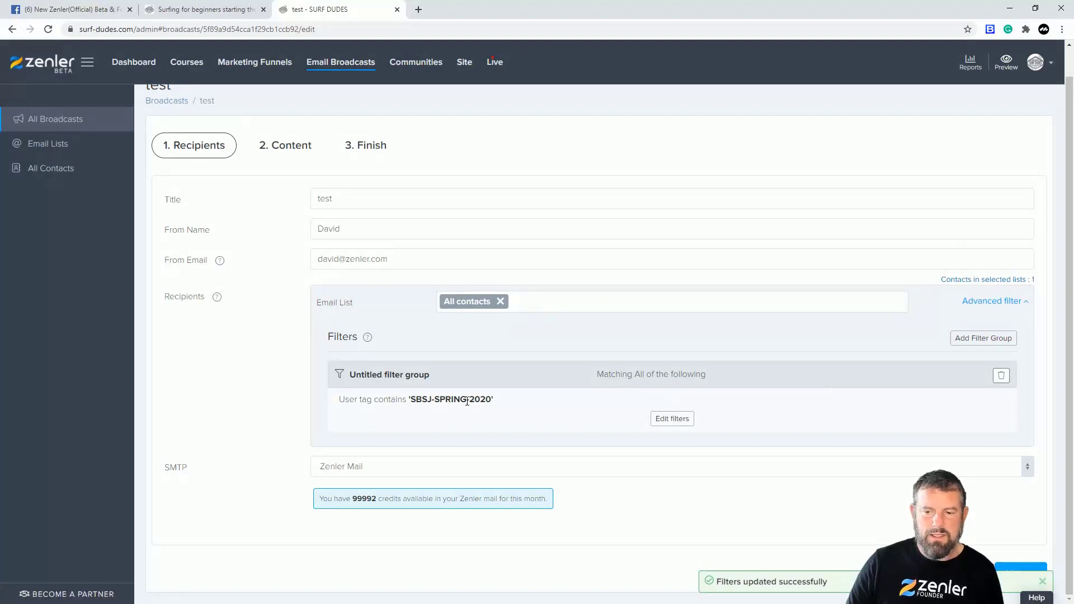
# Replace the broadcast's SBSJ-SPRING-2020 tag filter with SBSJ-WINTER-2020, save, and go to All Contacts.
pyautogui.moveTo(410, 398); pyautogui.dragTo(493, 400)
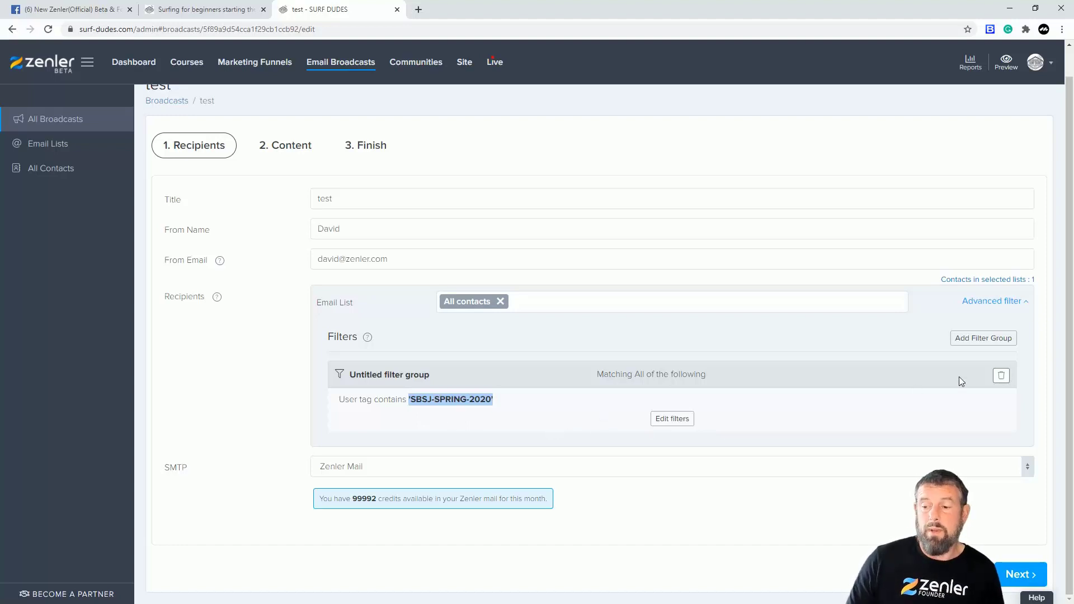
pyautogui.click(671, 418)
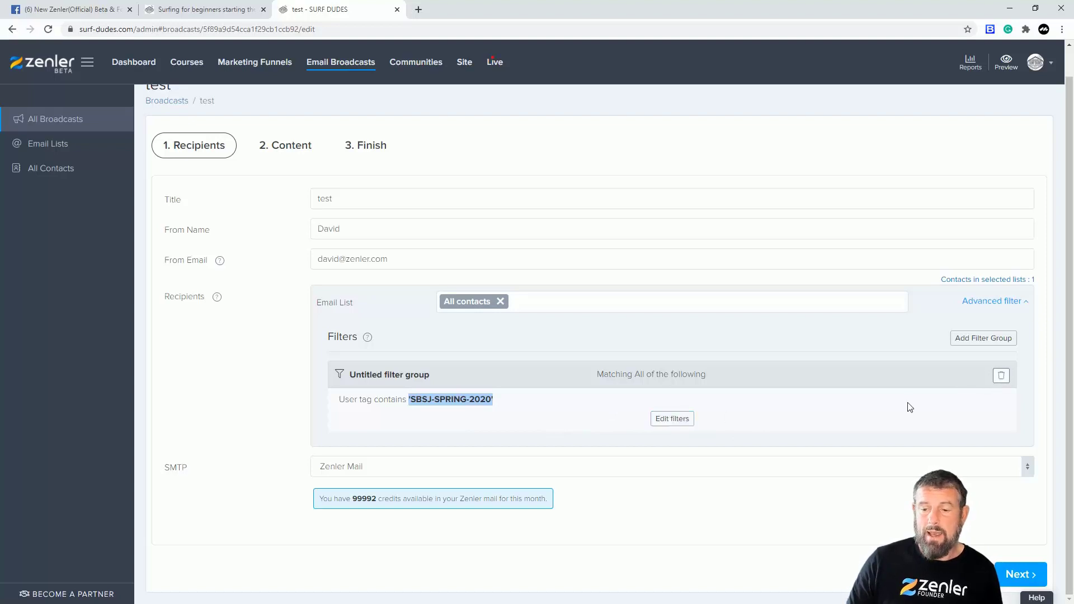
pyautogui.click(666, 419)
pyautogui.click(590, 410)
pyautogui.click(560, 479)
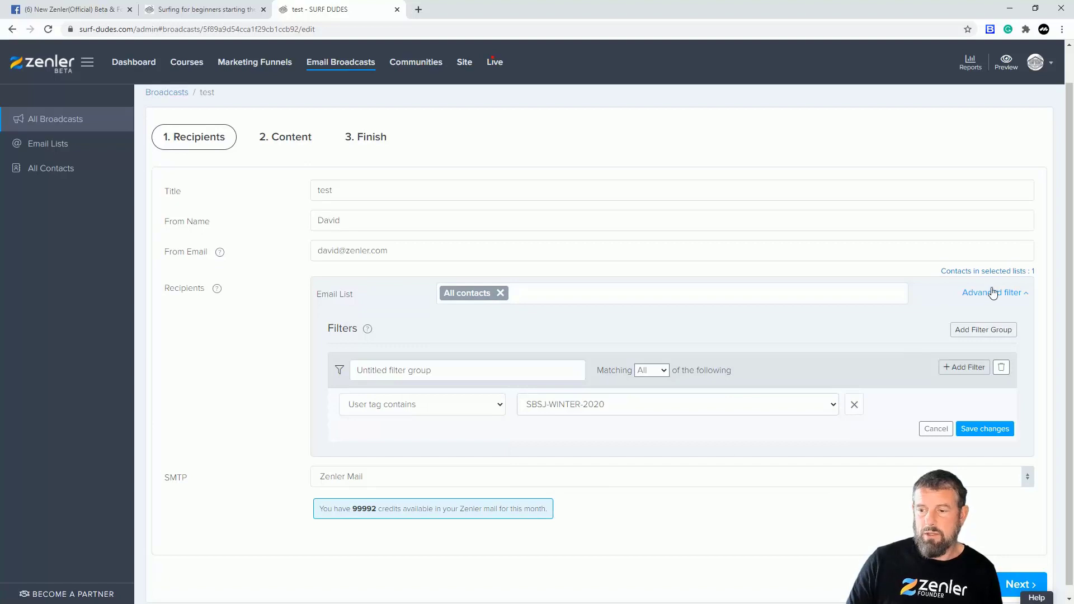
pyautogui.click(983, 429)
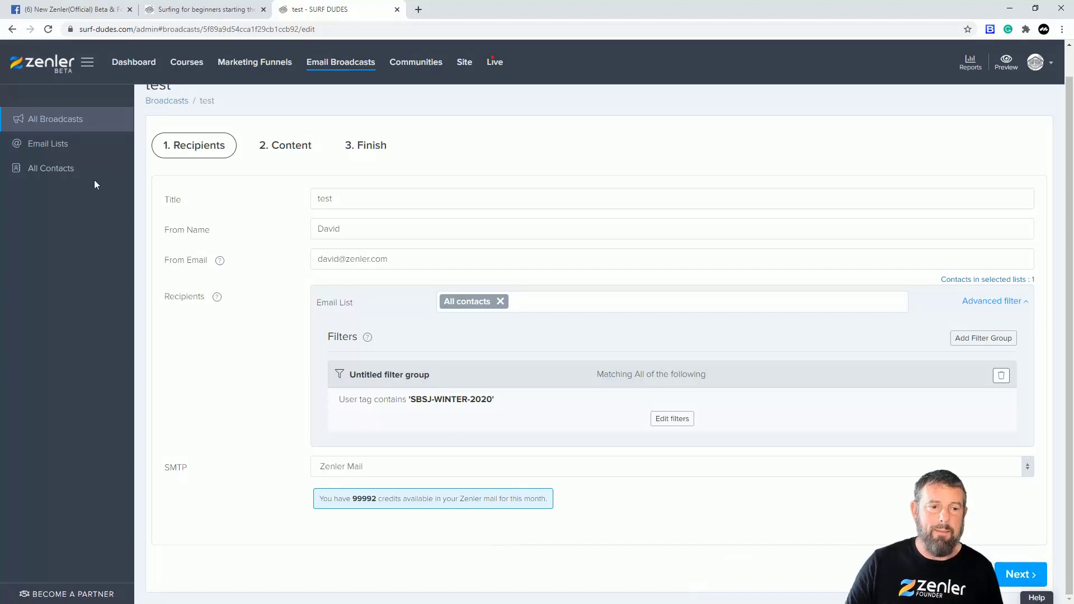
pyautogui.click(67, 147)
pyautogui.click(54, 170)
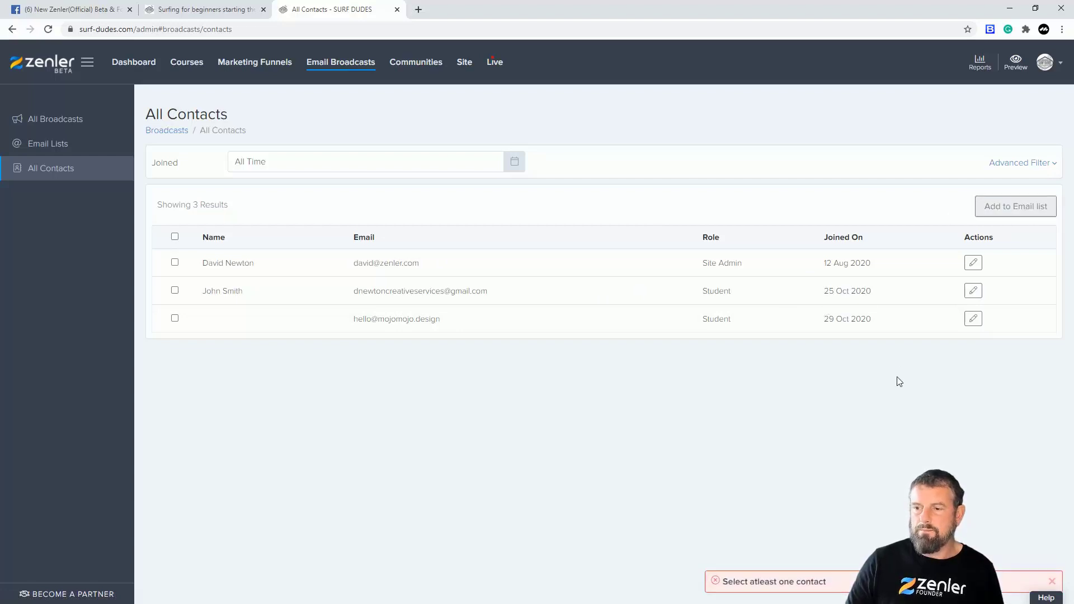
# Add an Advanced Filter on All Contacts for User tag contains SBSJ-WINTER-2020.
pyautogui.click(1037, 163)
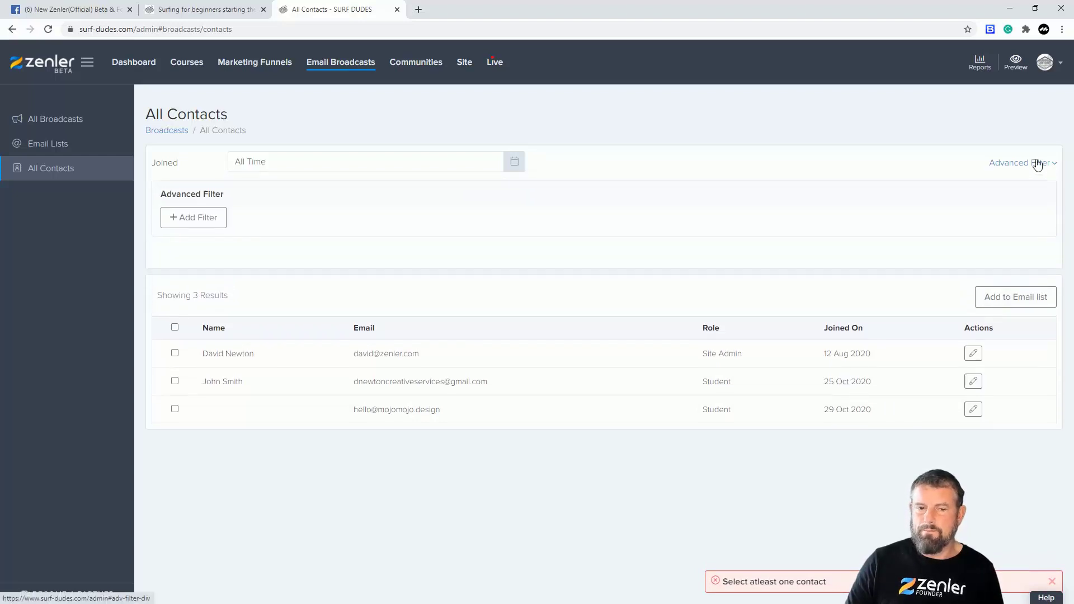
pyautogui.click(207, 218)
pyautogui.click(352, 219)
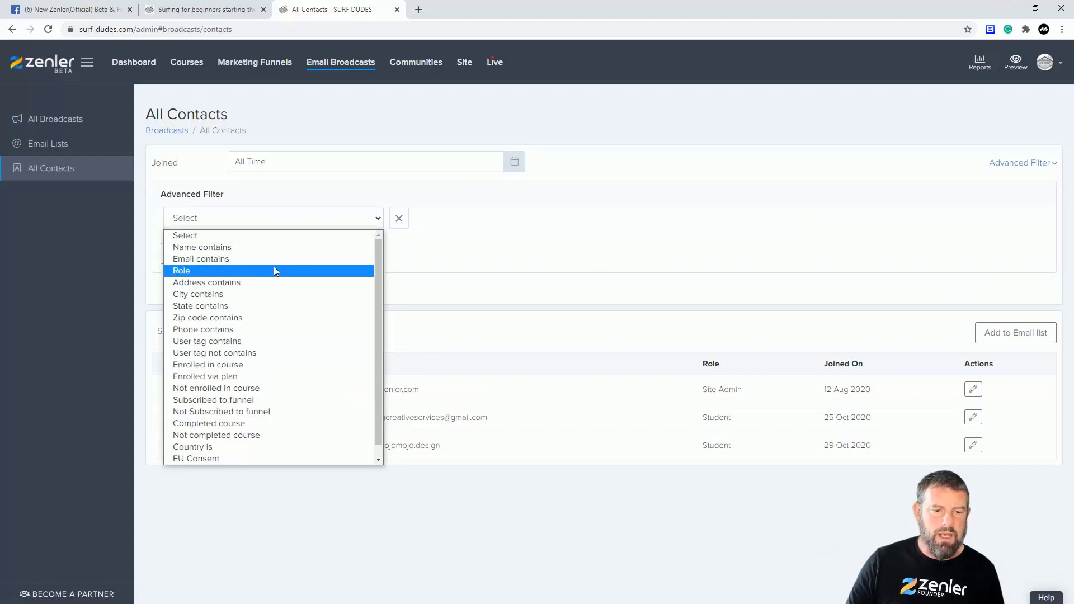
pyautogui.click(240, 342)
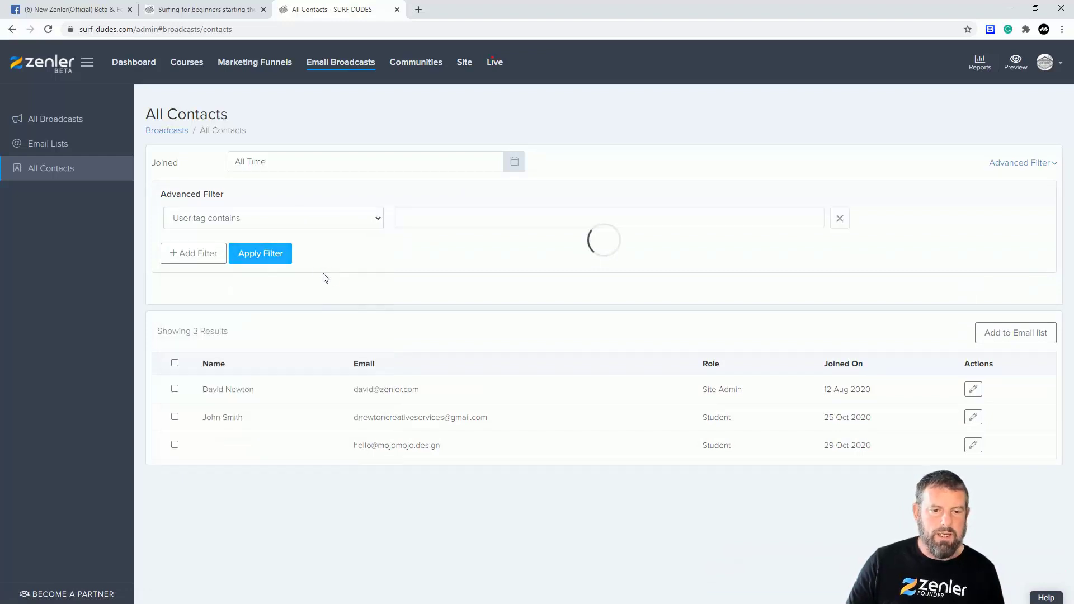
pyautogui.click(459, 215)
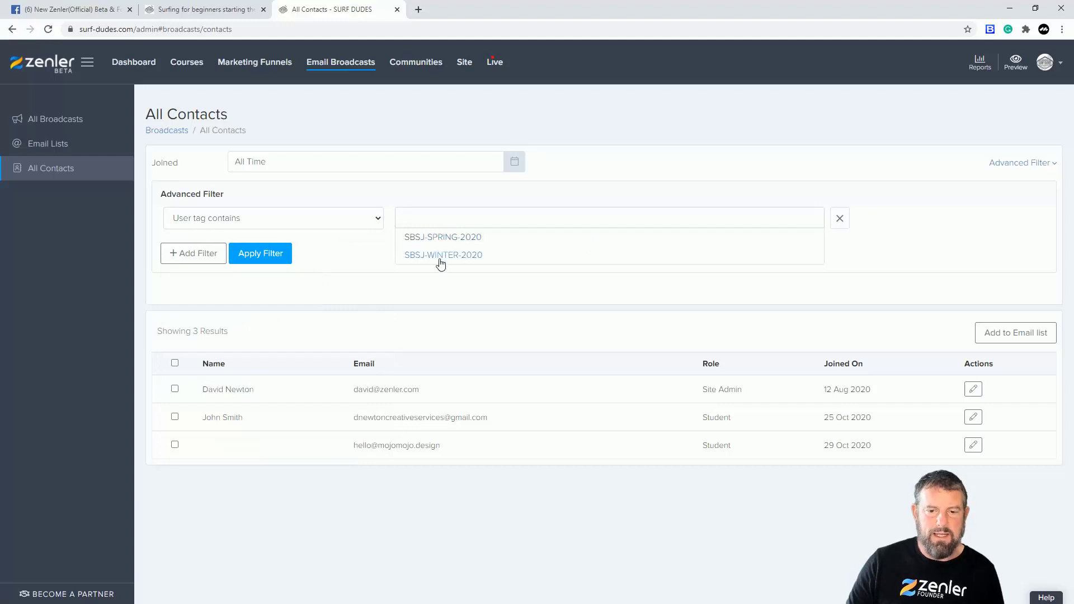
pyautogui.click(444, 257)
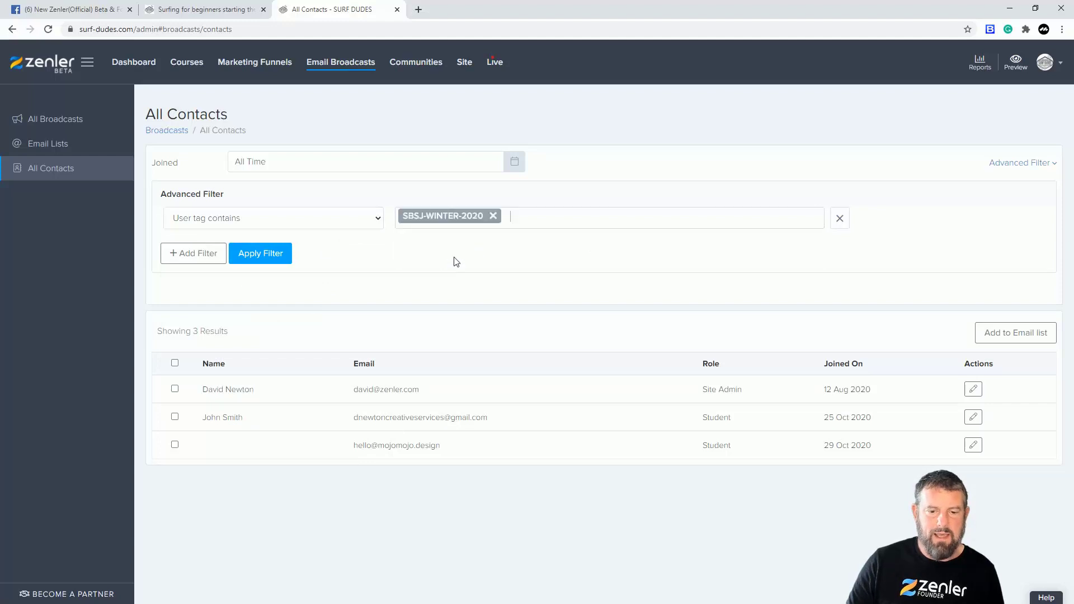
pyautogui.click(261, 263)
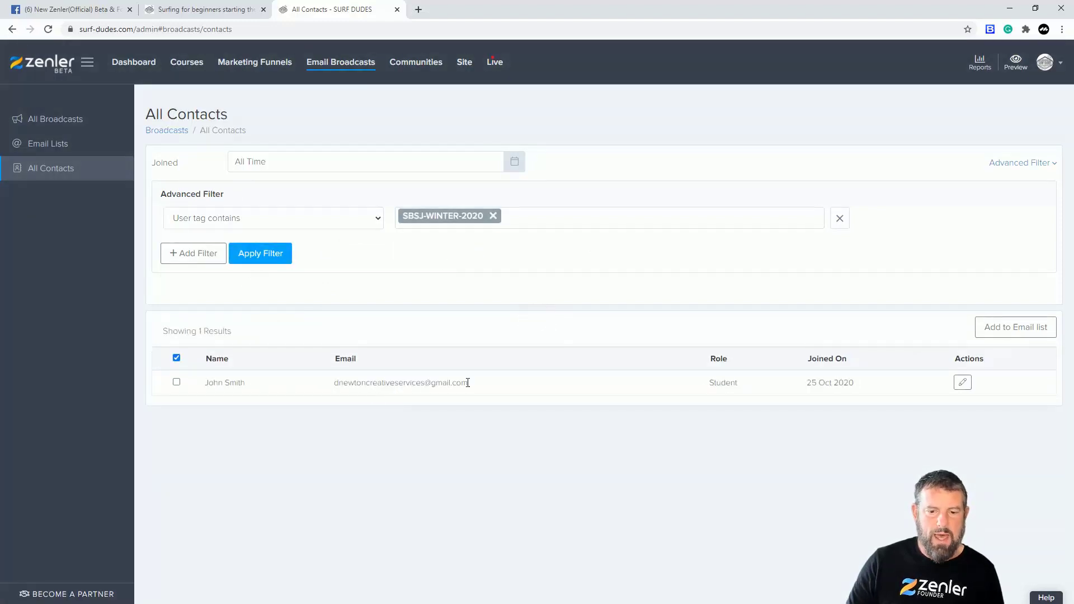